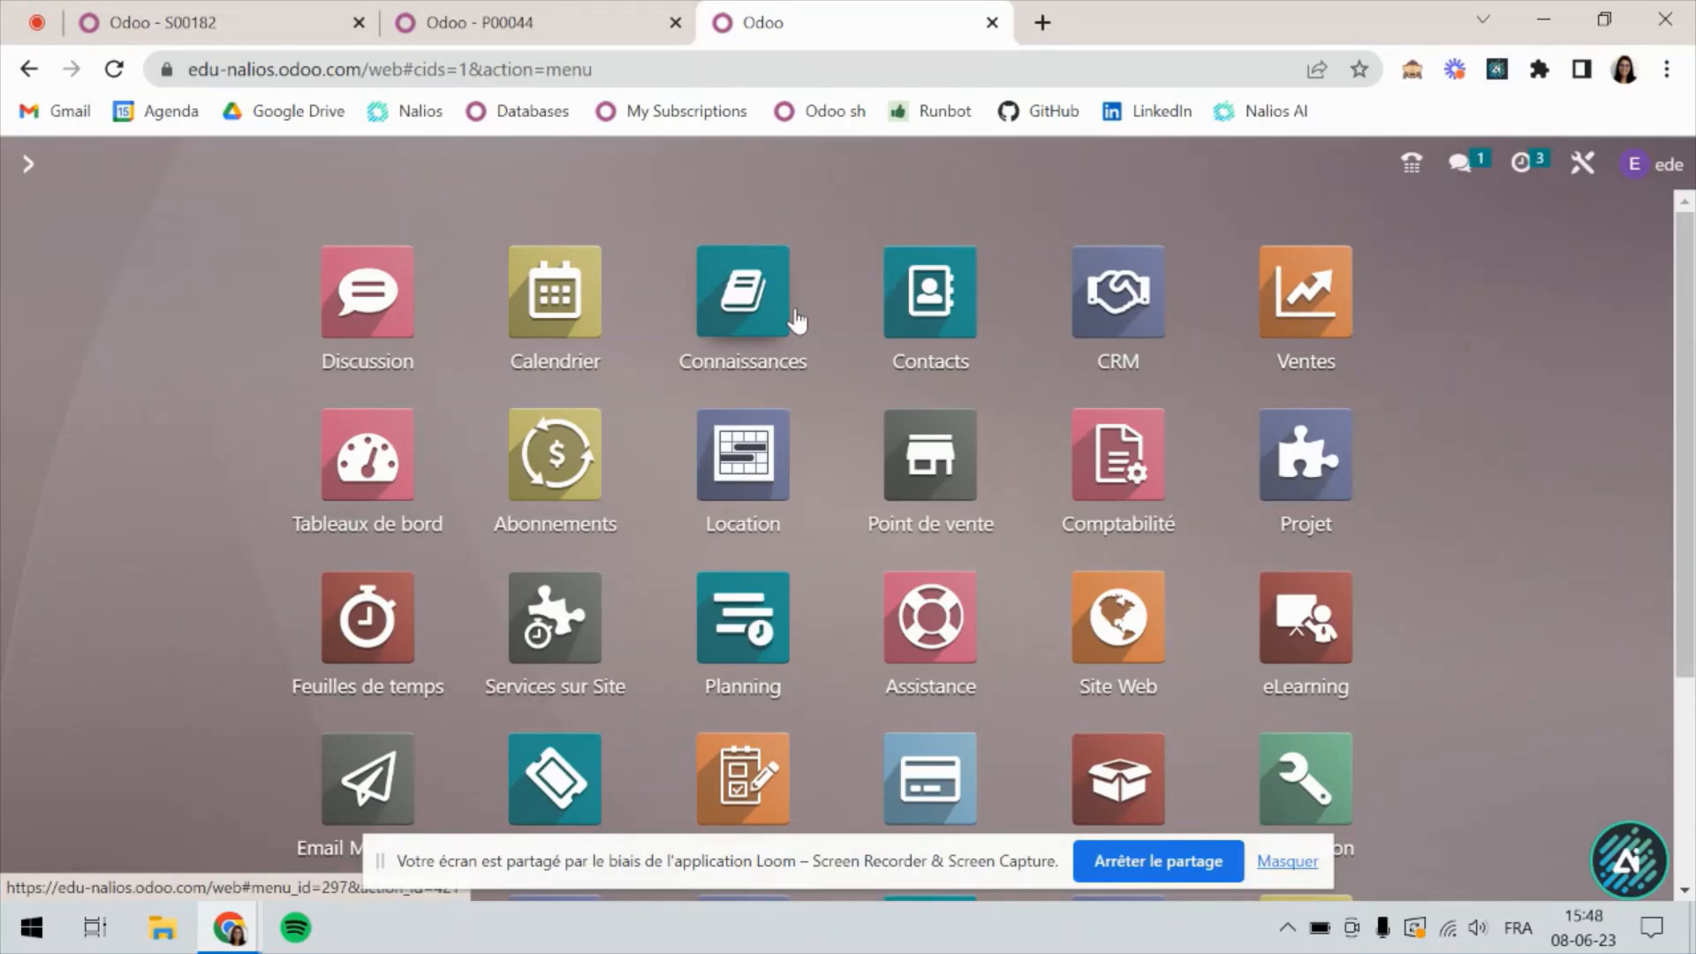
Review the confirmed sales order for Boulons and the matching purchase order.
left_click(212, 23)
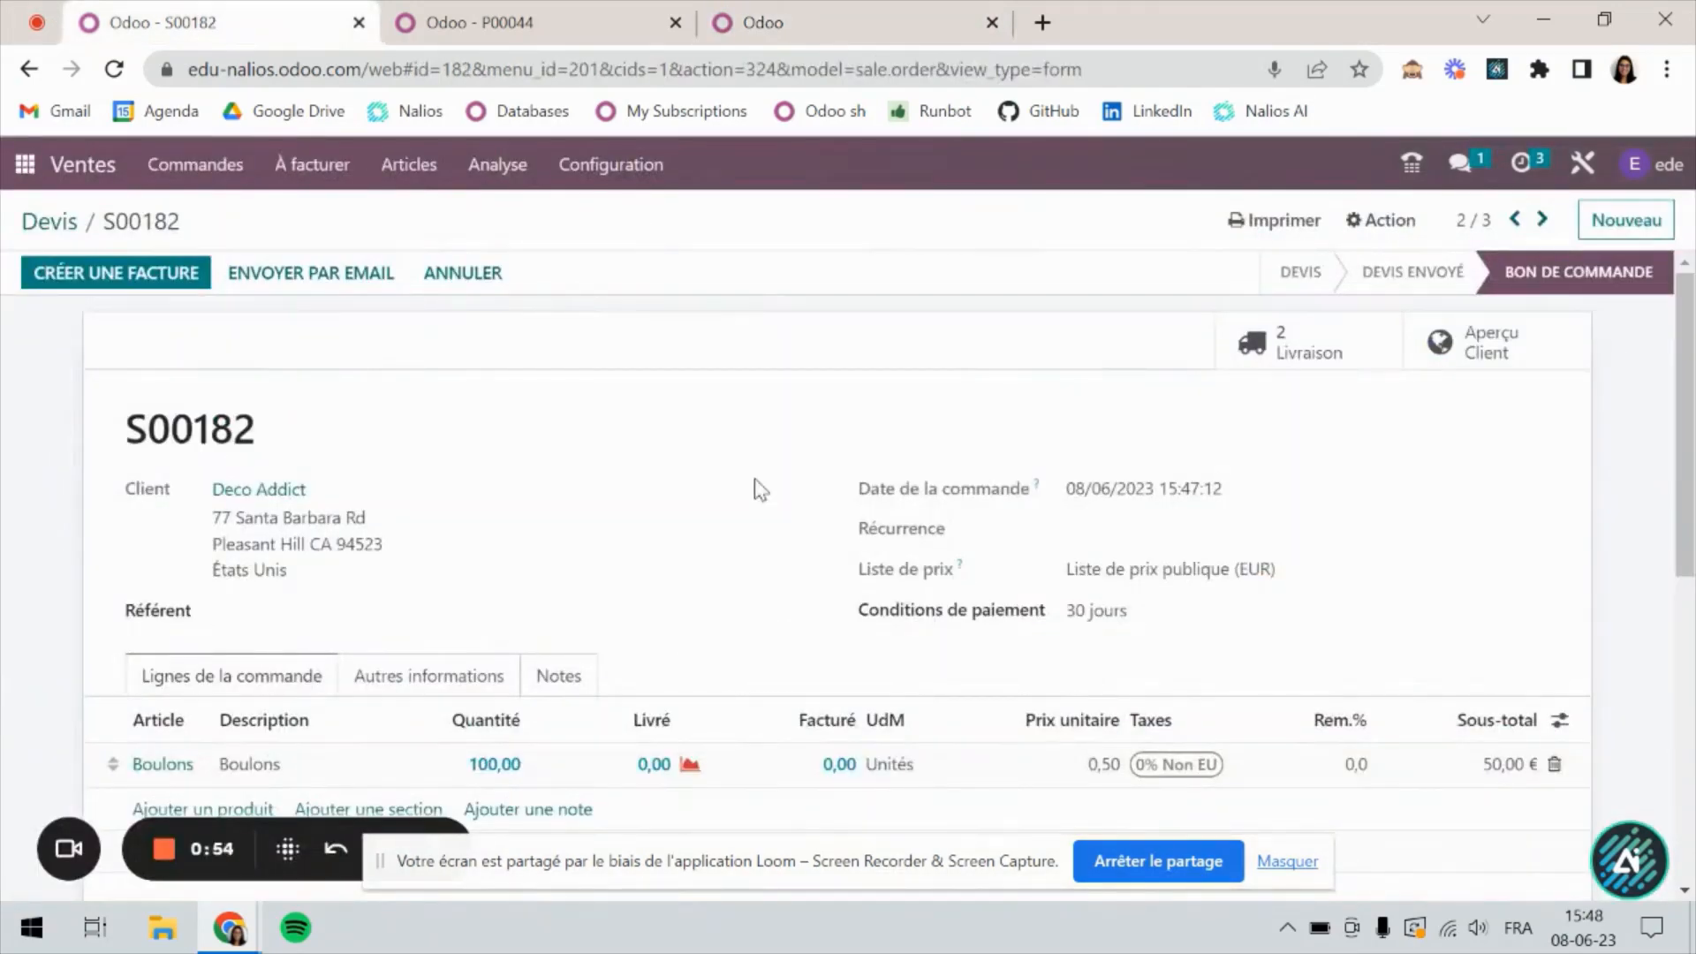
left_click(541, 23)
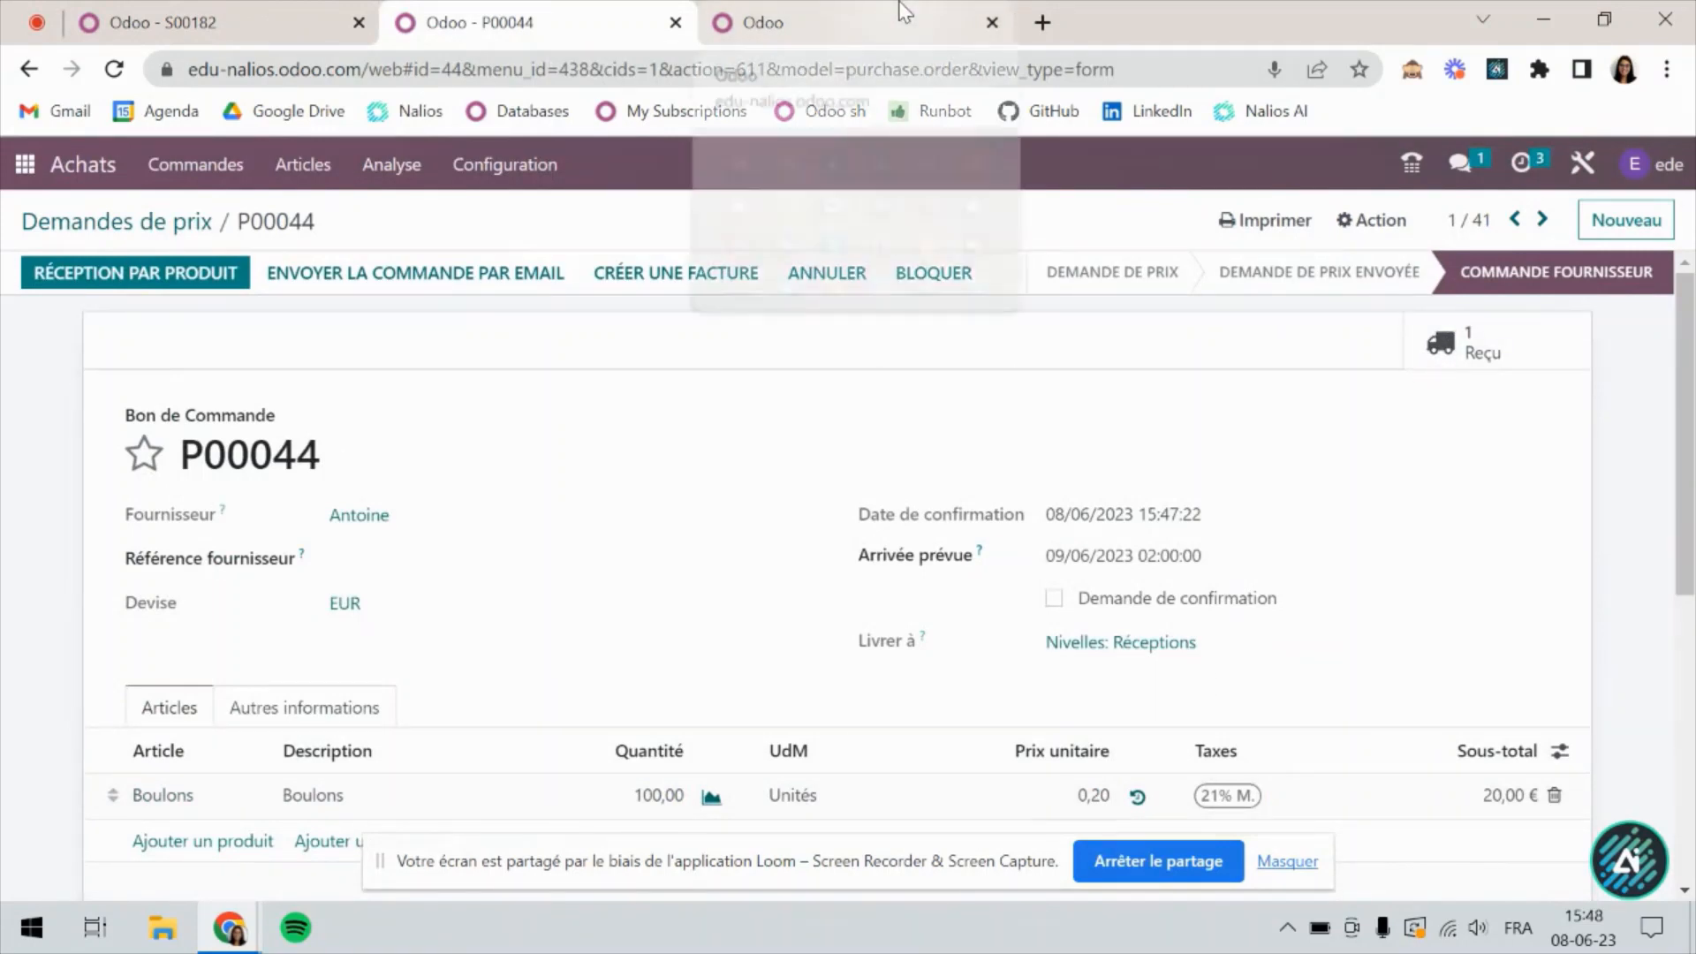
Open the operations overview of the Code-barres app from the Odoo home screen.
mouse_move(903, 10)
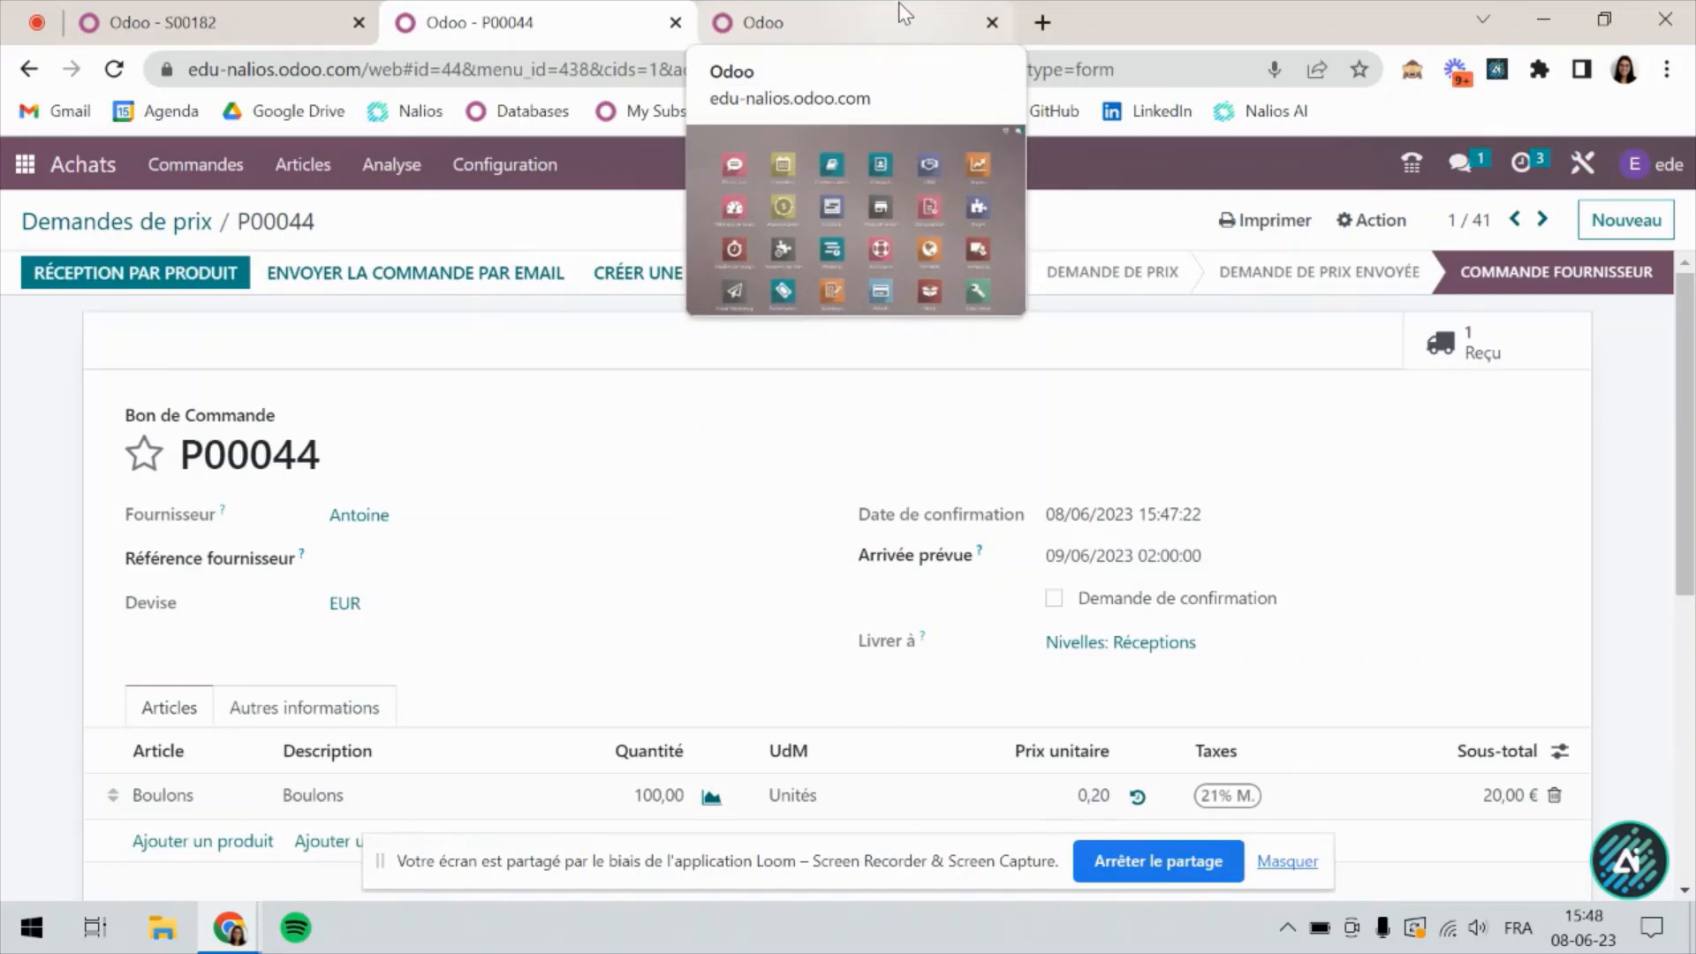
left_click(902, 10)
scroll(1281, 707, "down", 3)
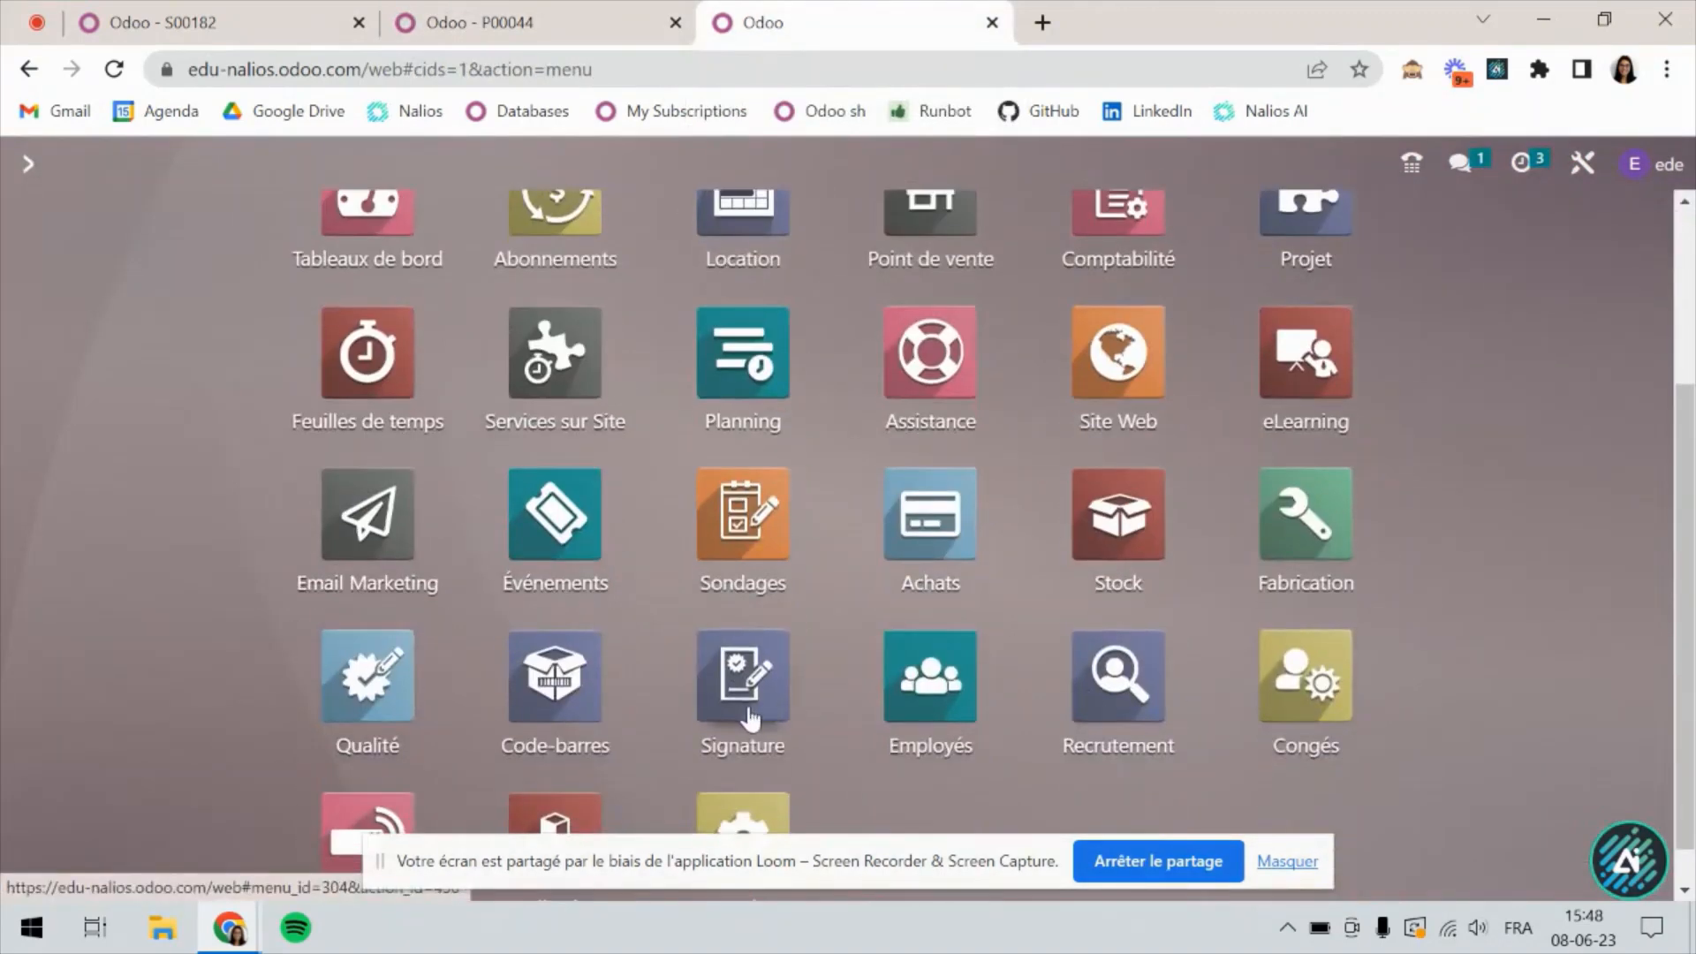
left_click(568, 737)
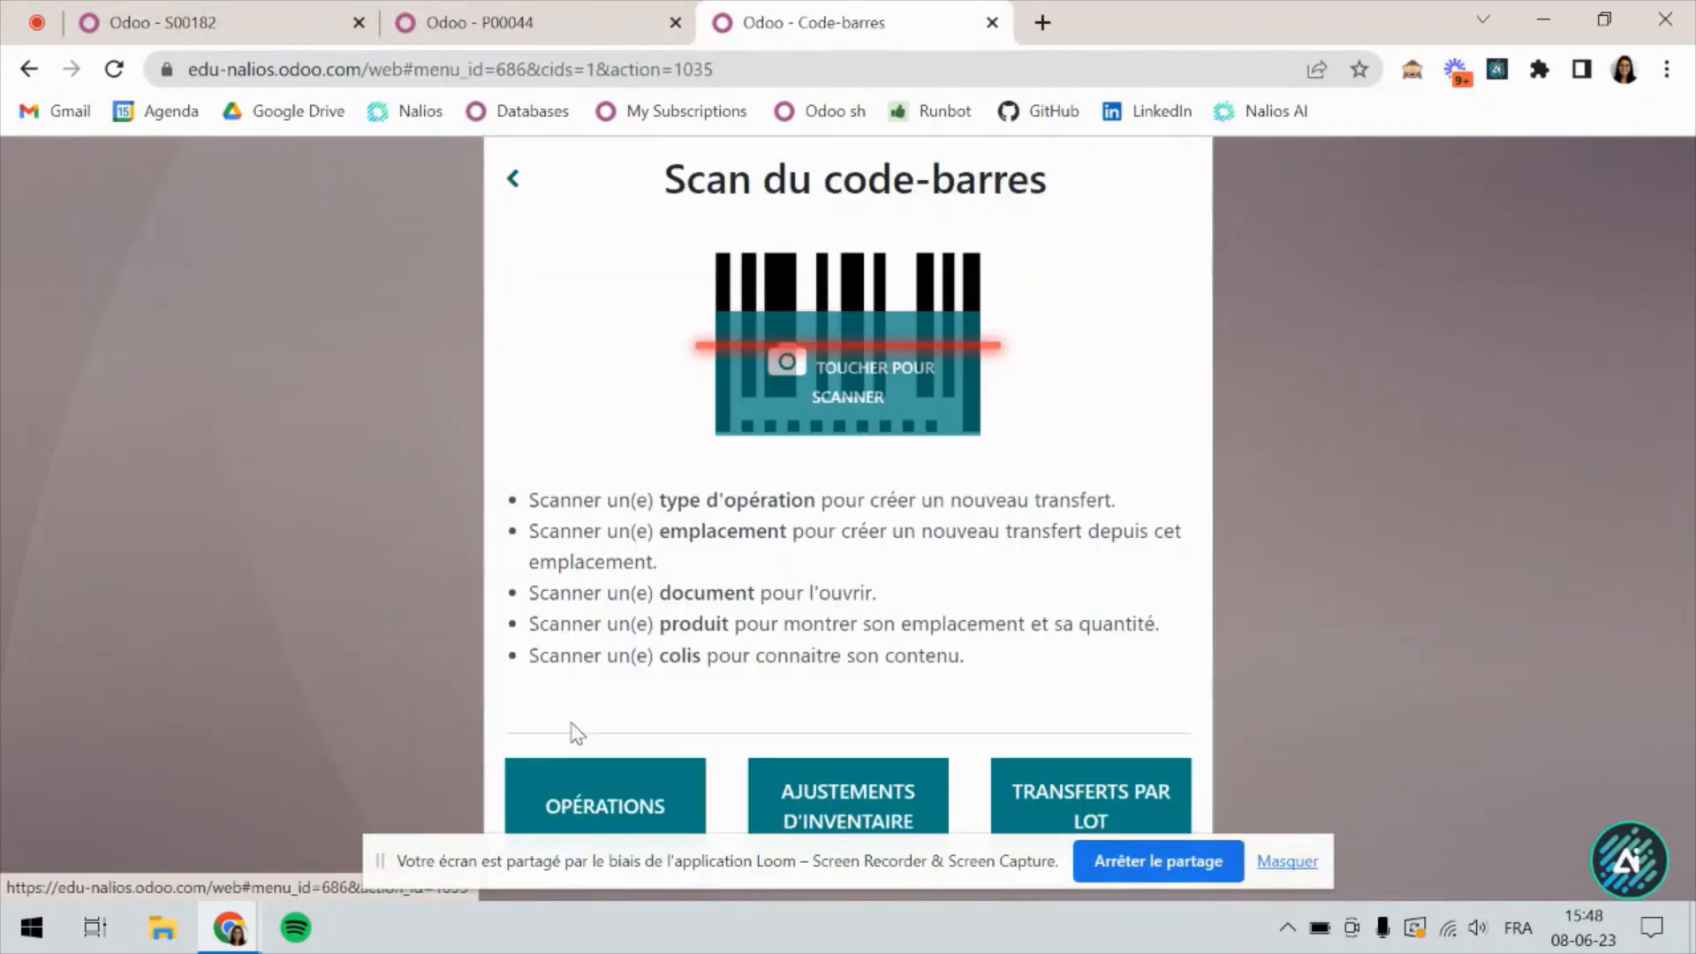
left_click(582, 811)
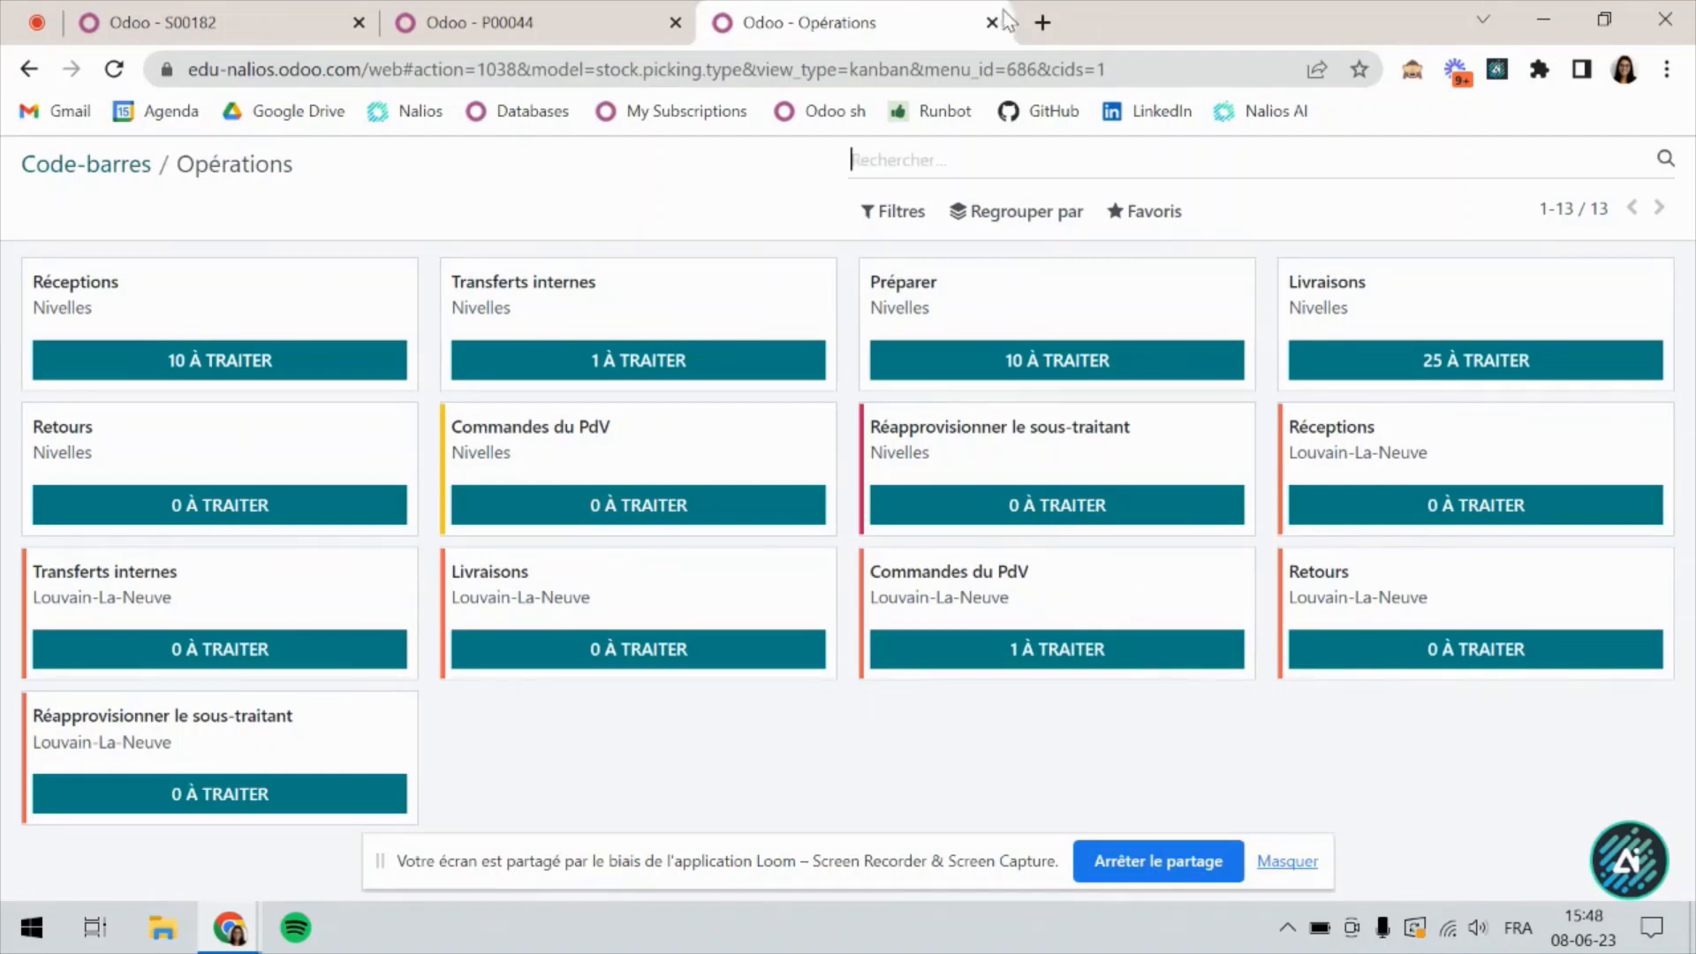
Duplicate the barcode operations tab and open the Stock app overview in the copy.
right_click(897, 26)
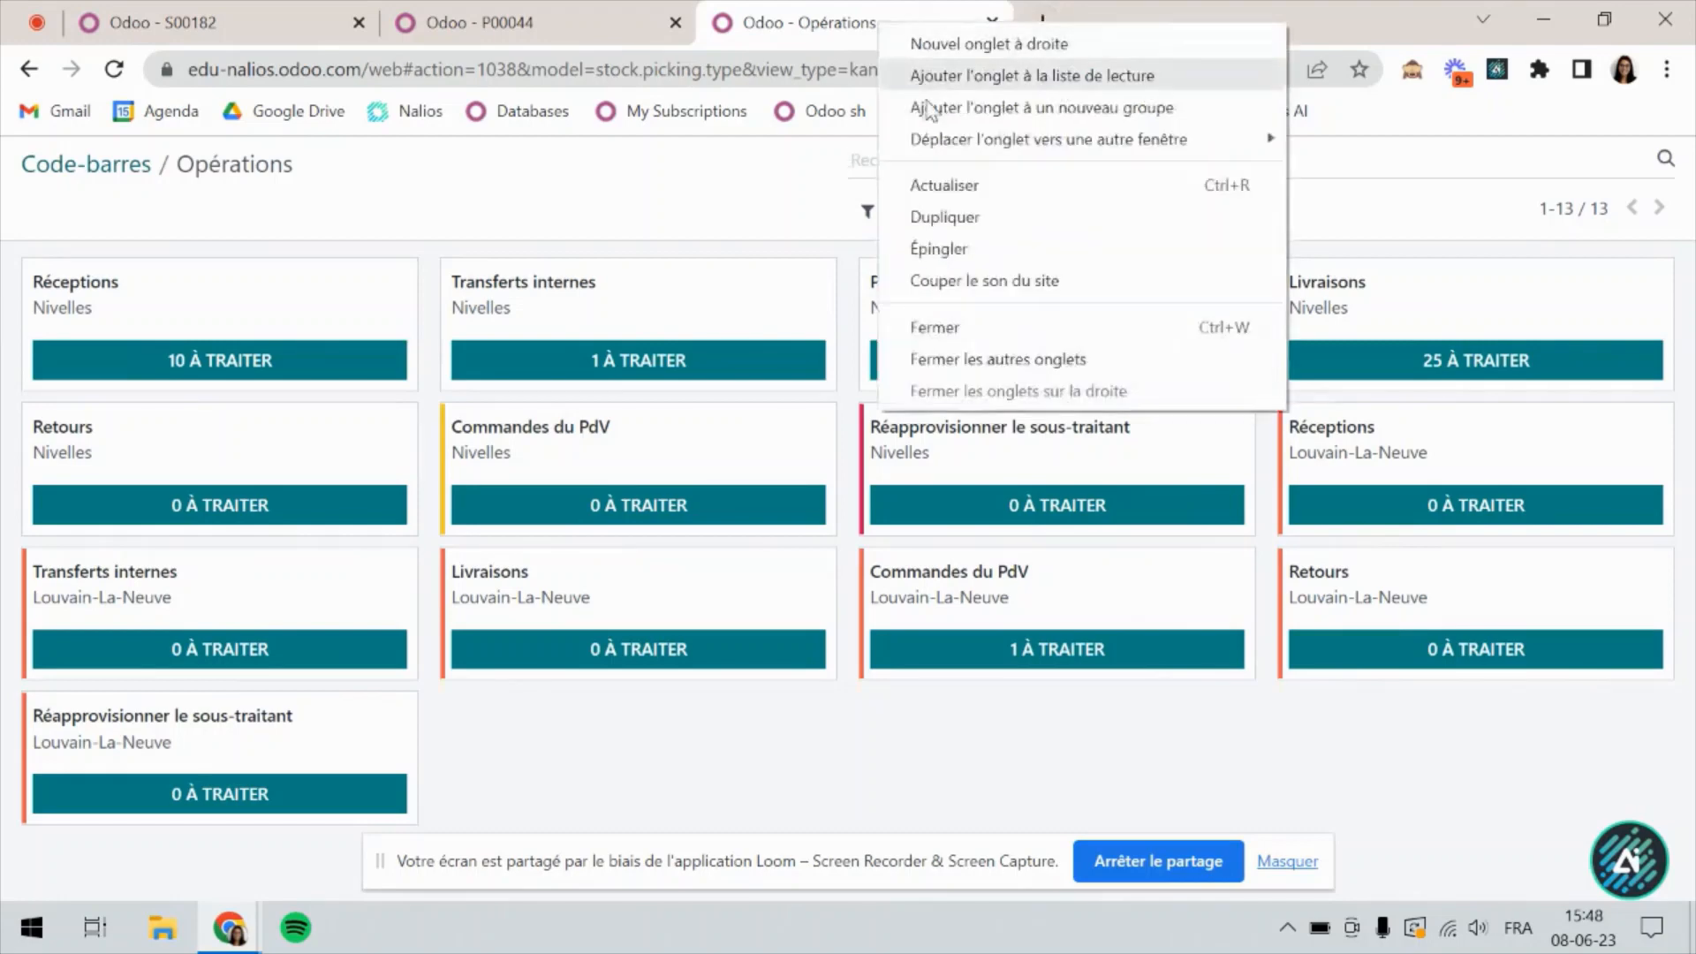
left_click(941, 213)
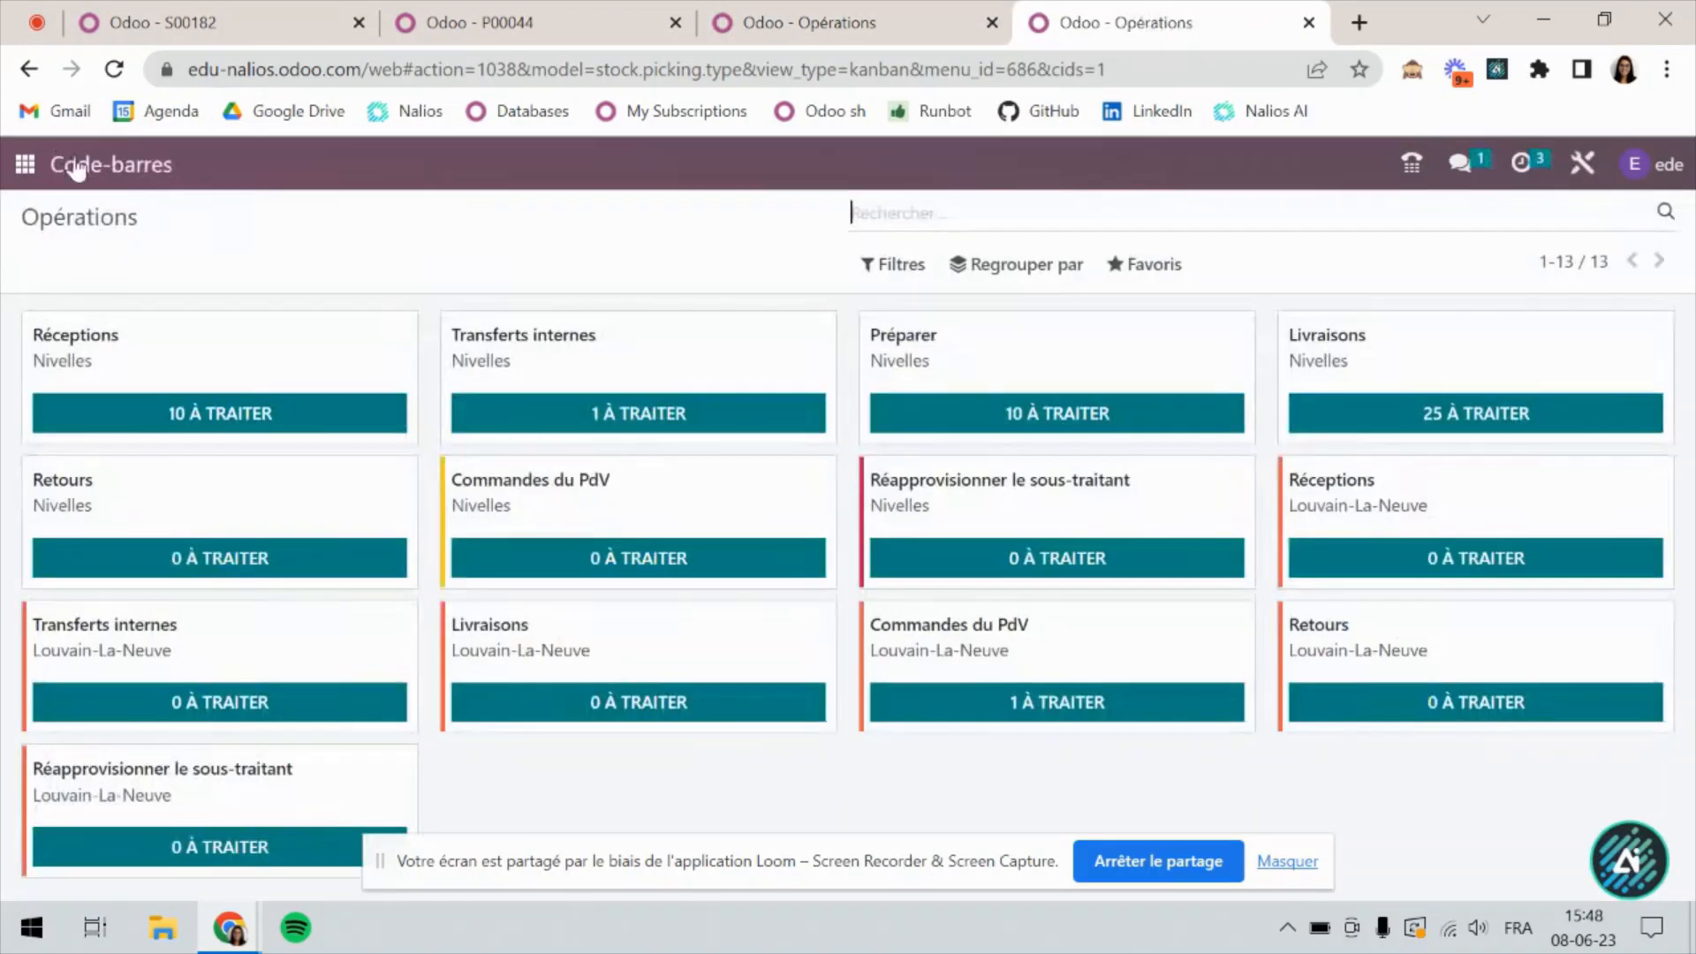
left_click(36, 174)
scroll(995, 598, "down", 2)
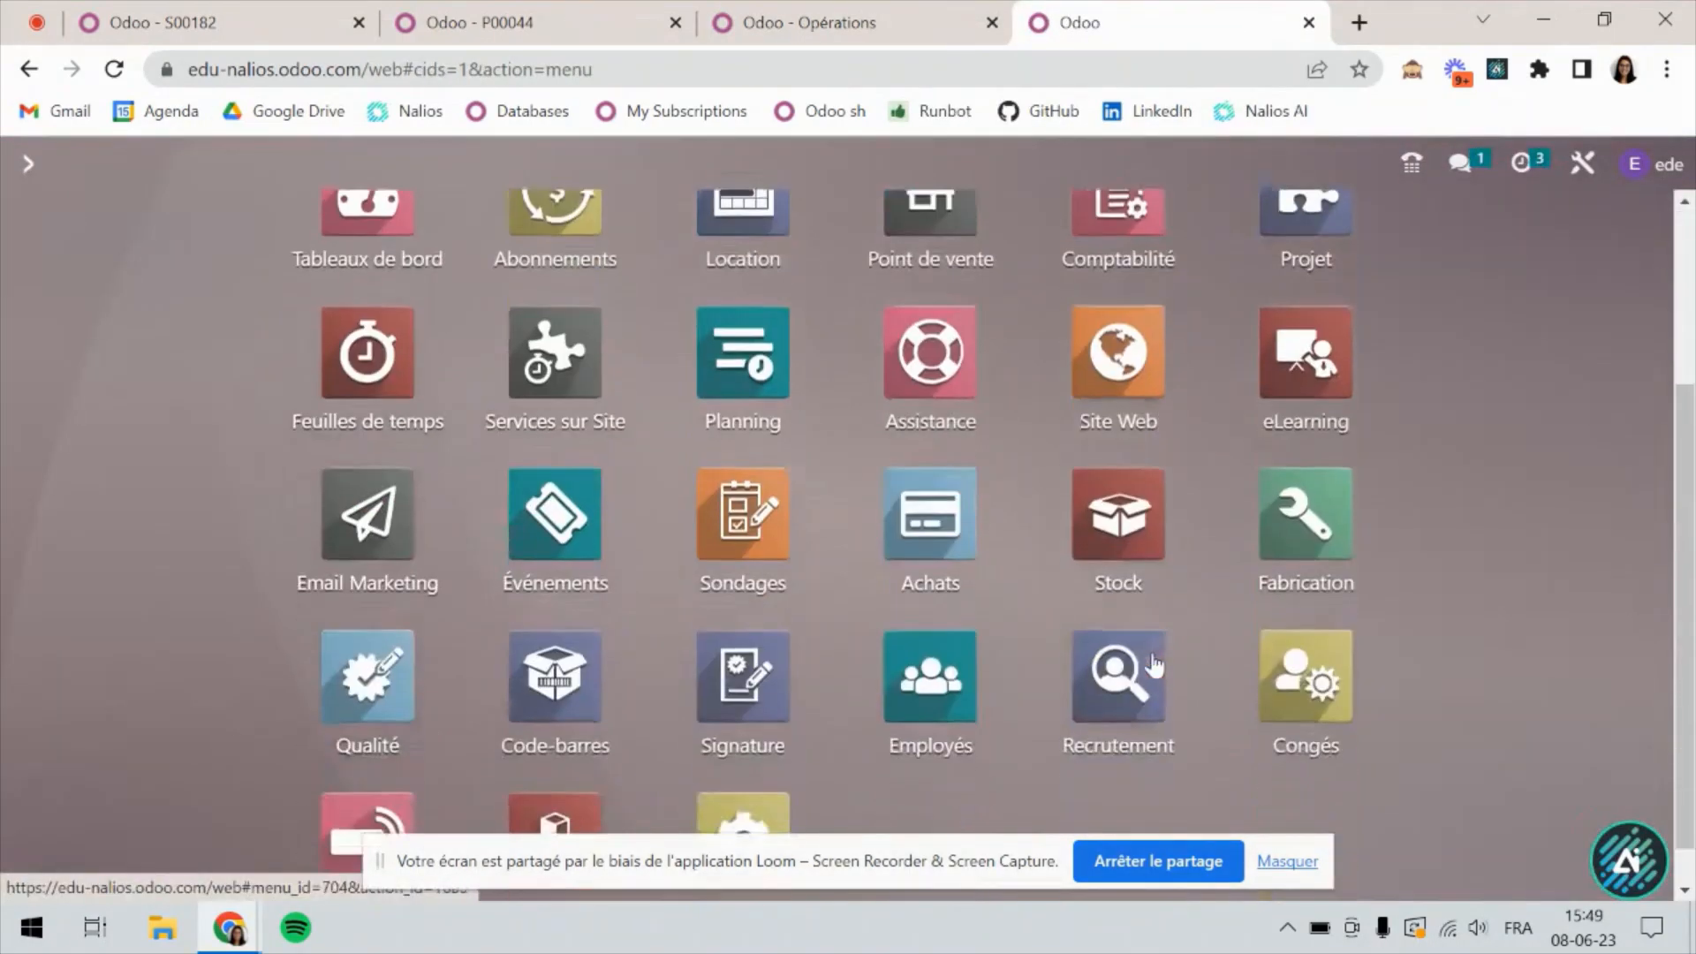
left_click(1100, 523)
Compare the operation types in the barcode operations with those in the stock overview, and hide the screen-sharing notice.
left_click(799, 23)
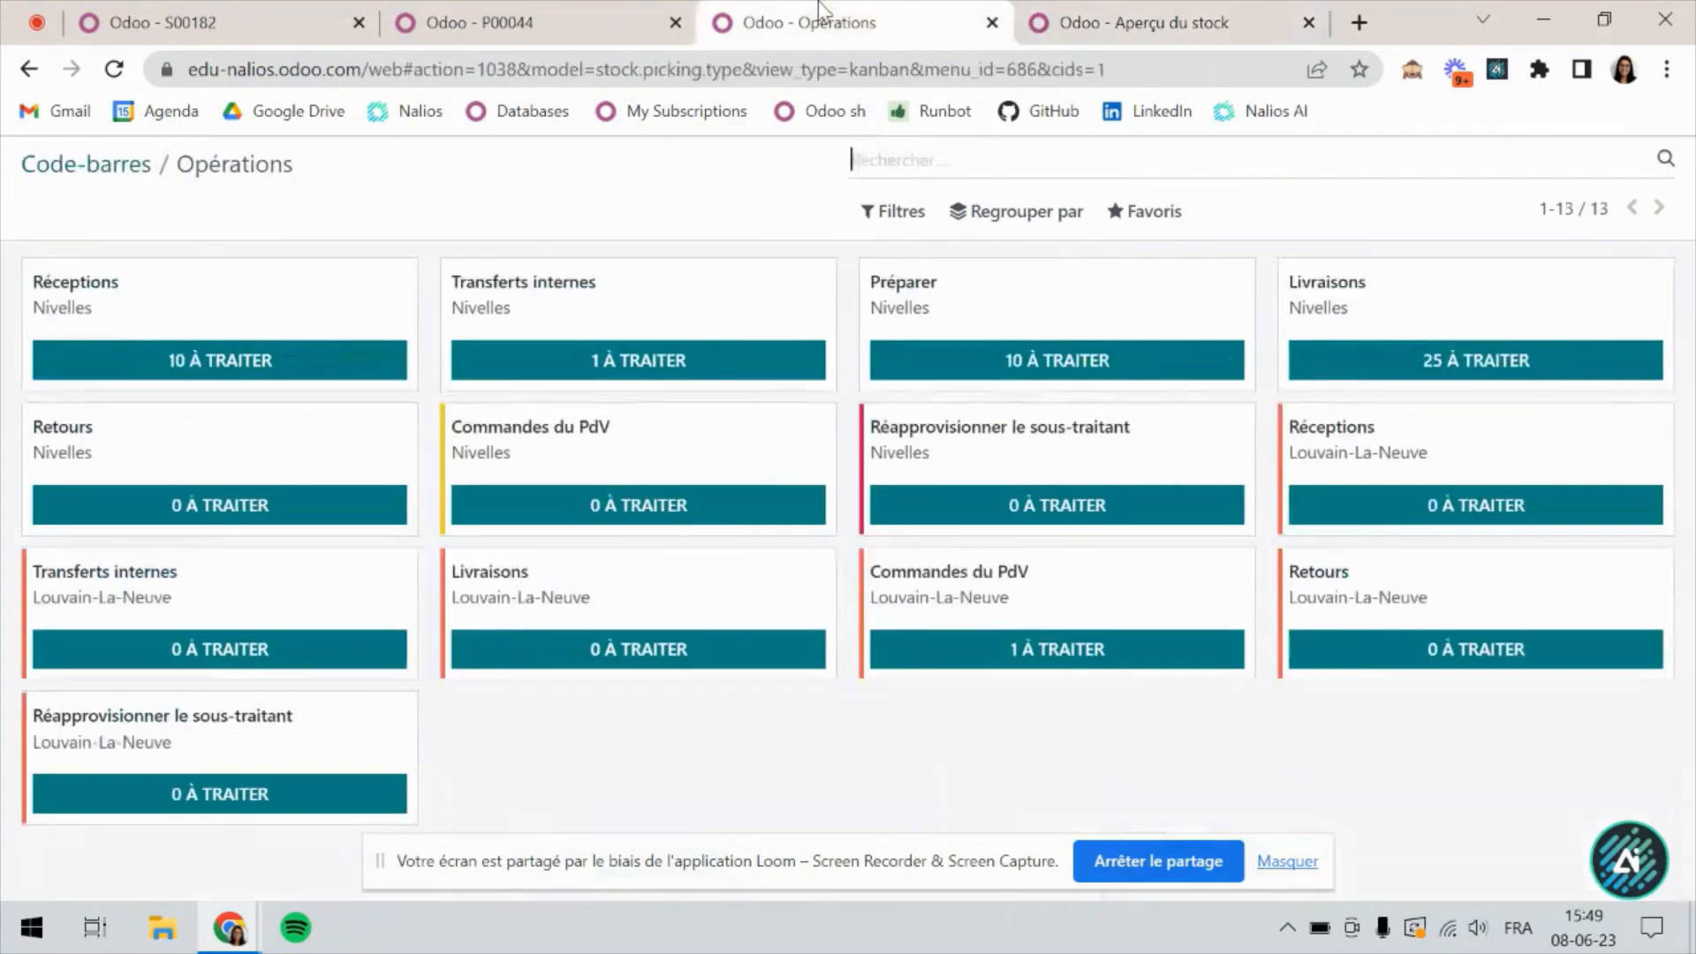
left_click(1132, 15)
left_click(939, 19)
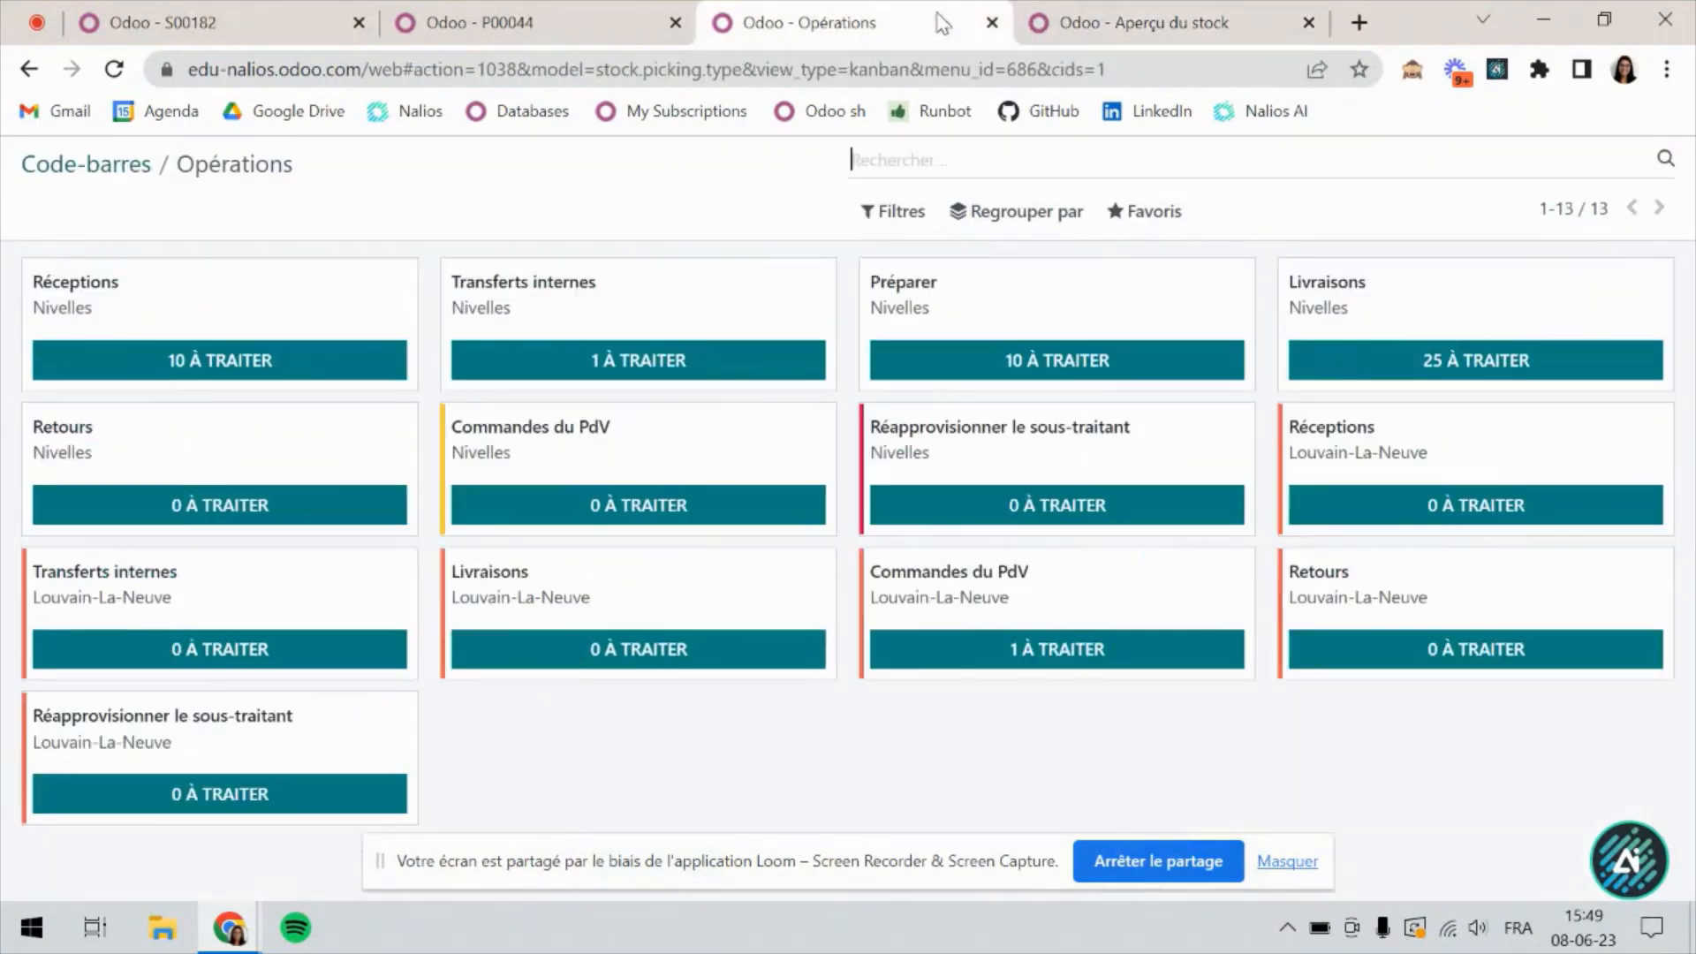
left_click(1148, 22)
left_click(790, 11)
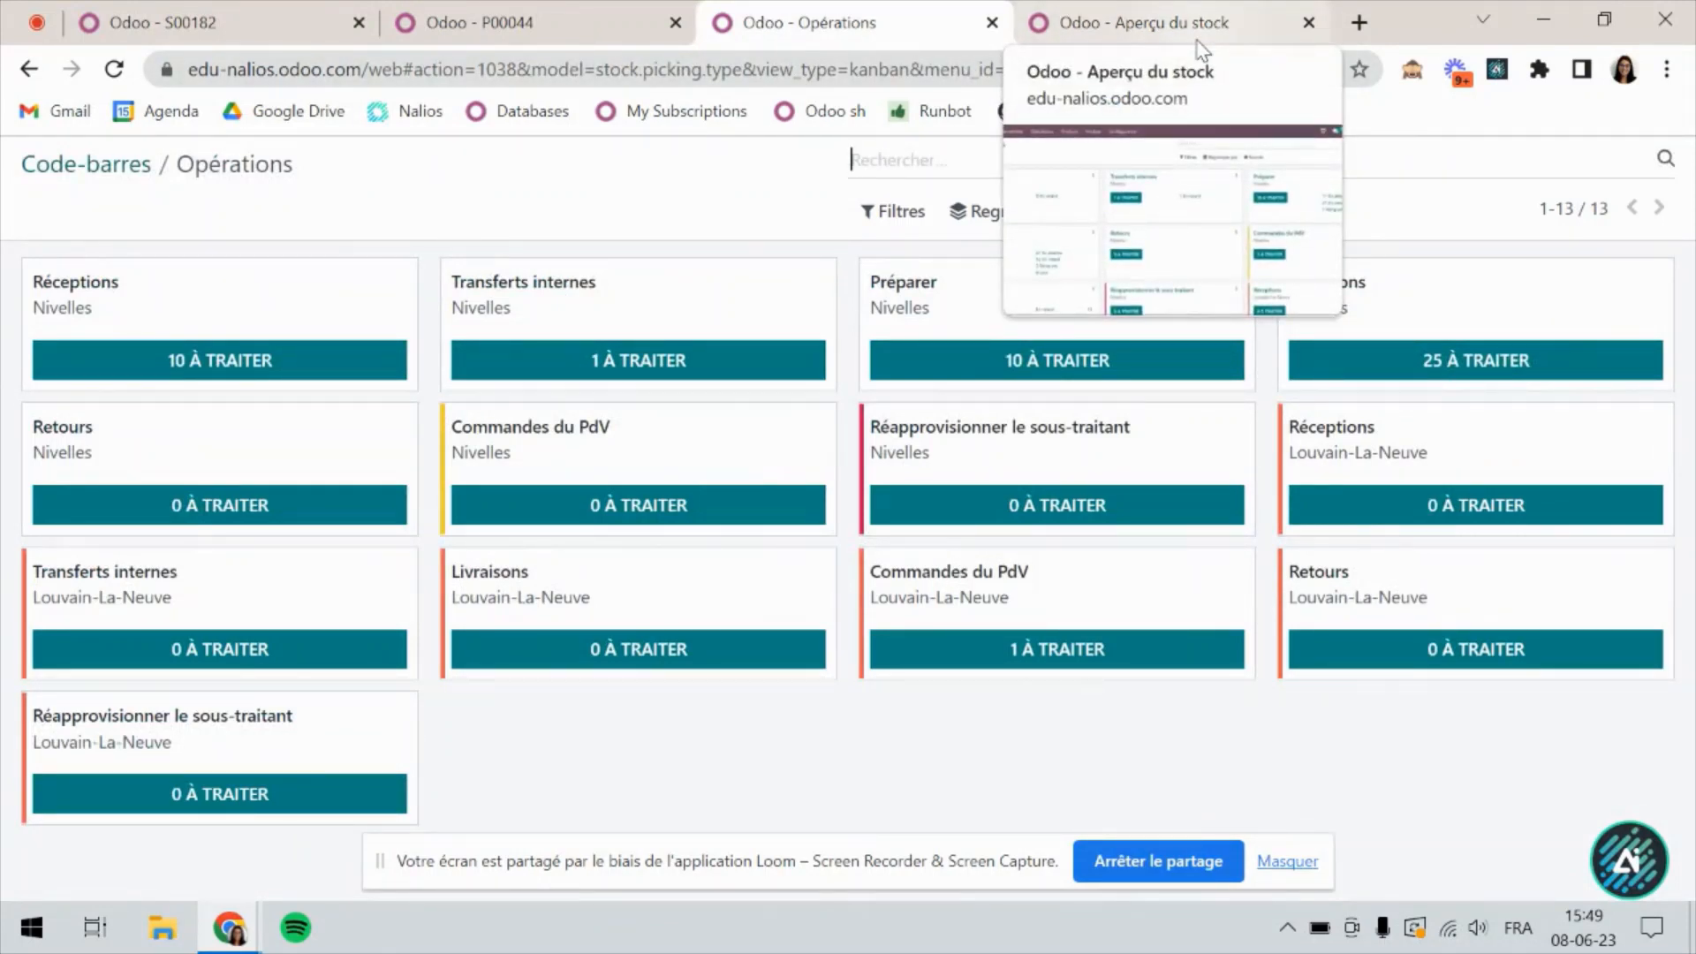
left_click(1308, 863)
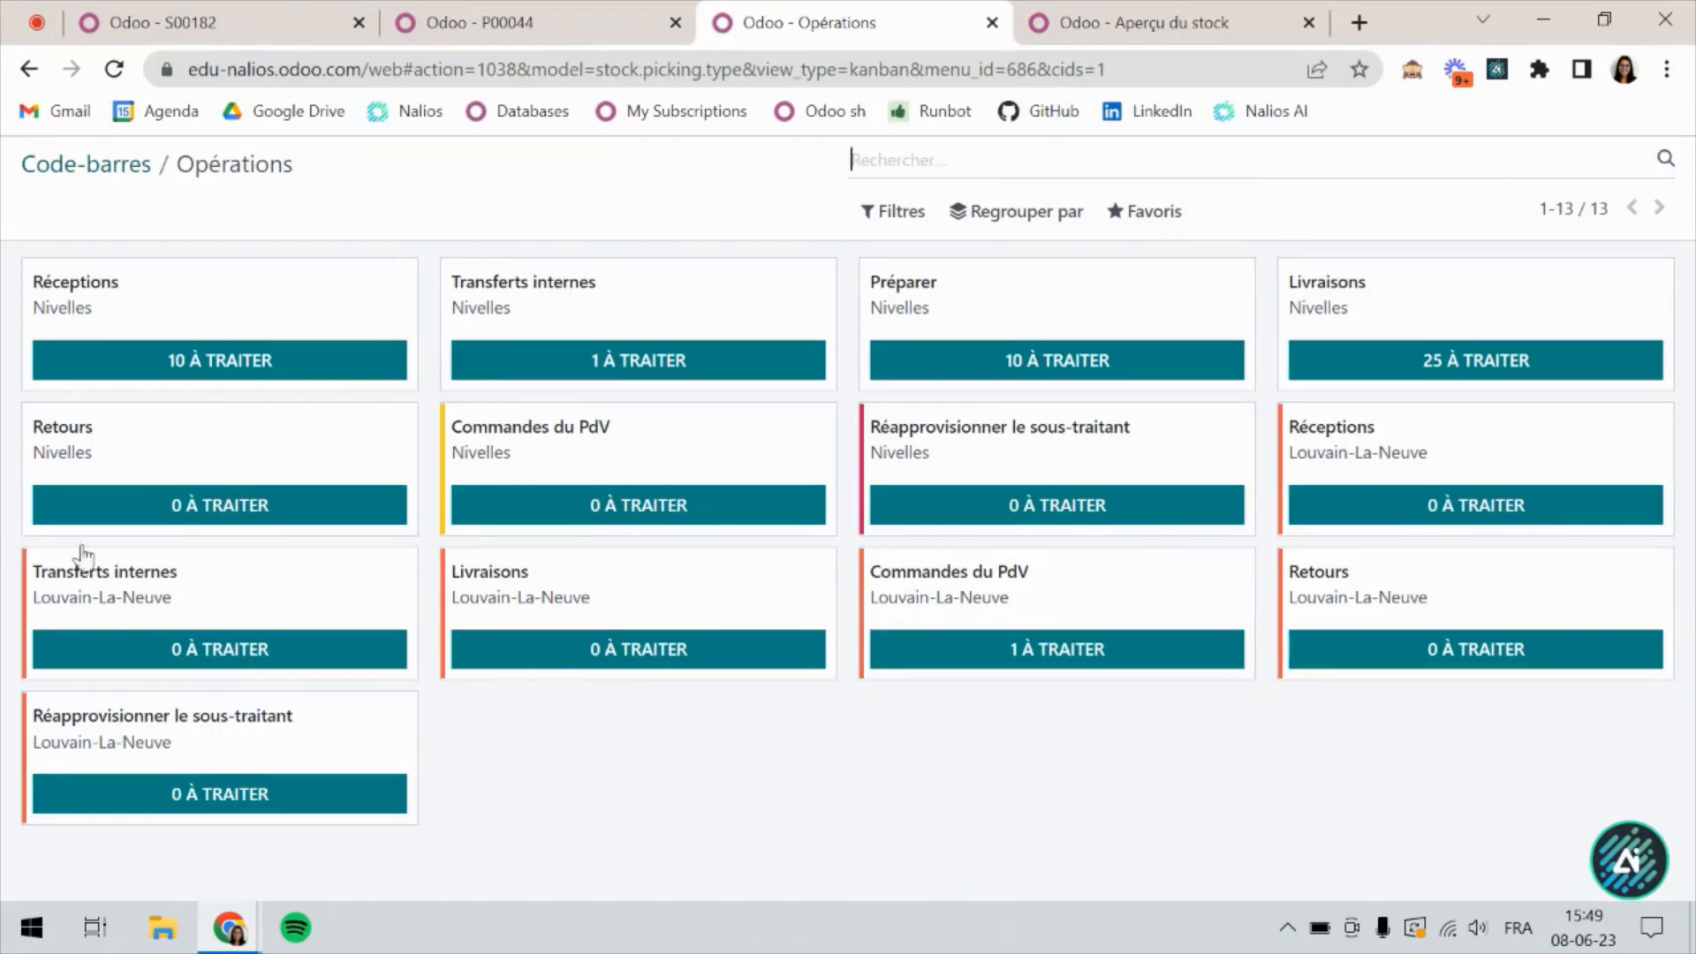
Open receipt WH/IN/00028 from the Nivelles receipts in Code-barres and compare it with the receipt linked to the purchase order.
left_click(231, 361)
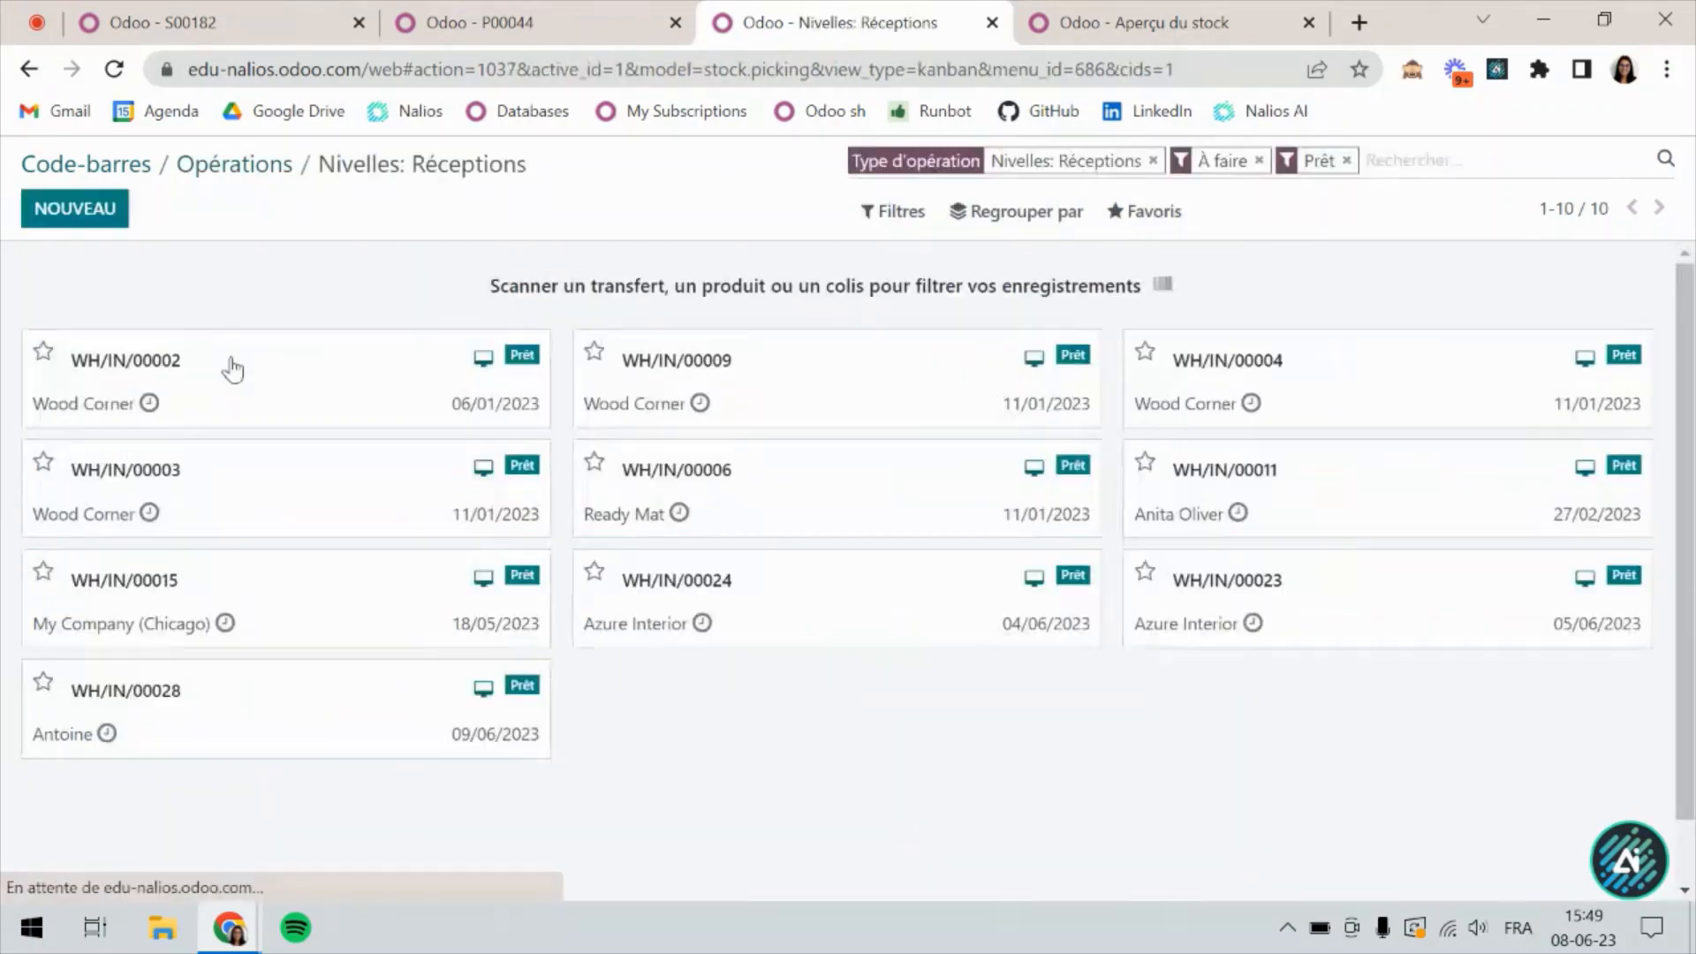
left_click(283, 746)
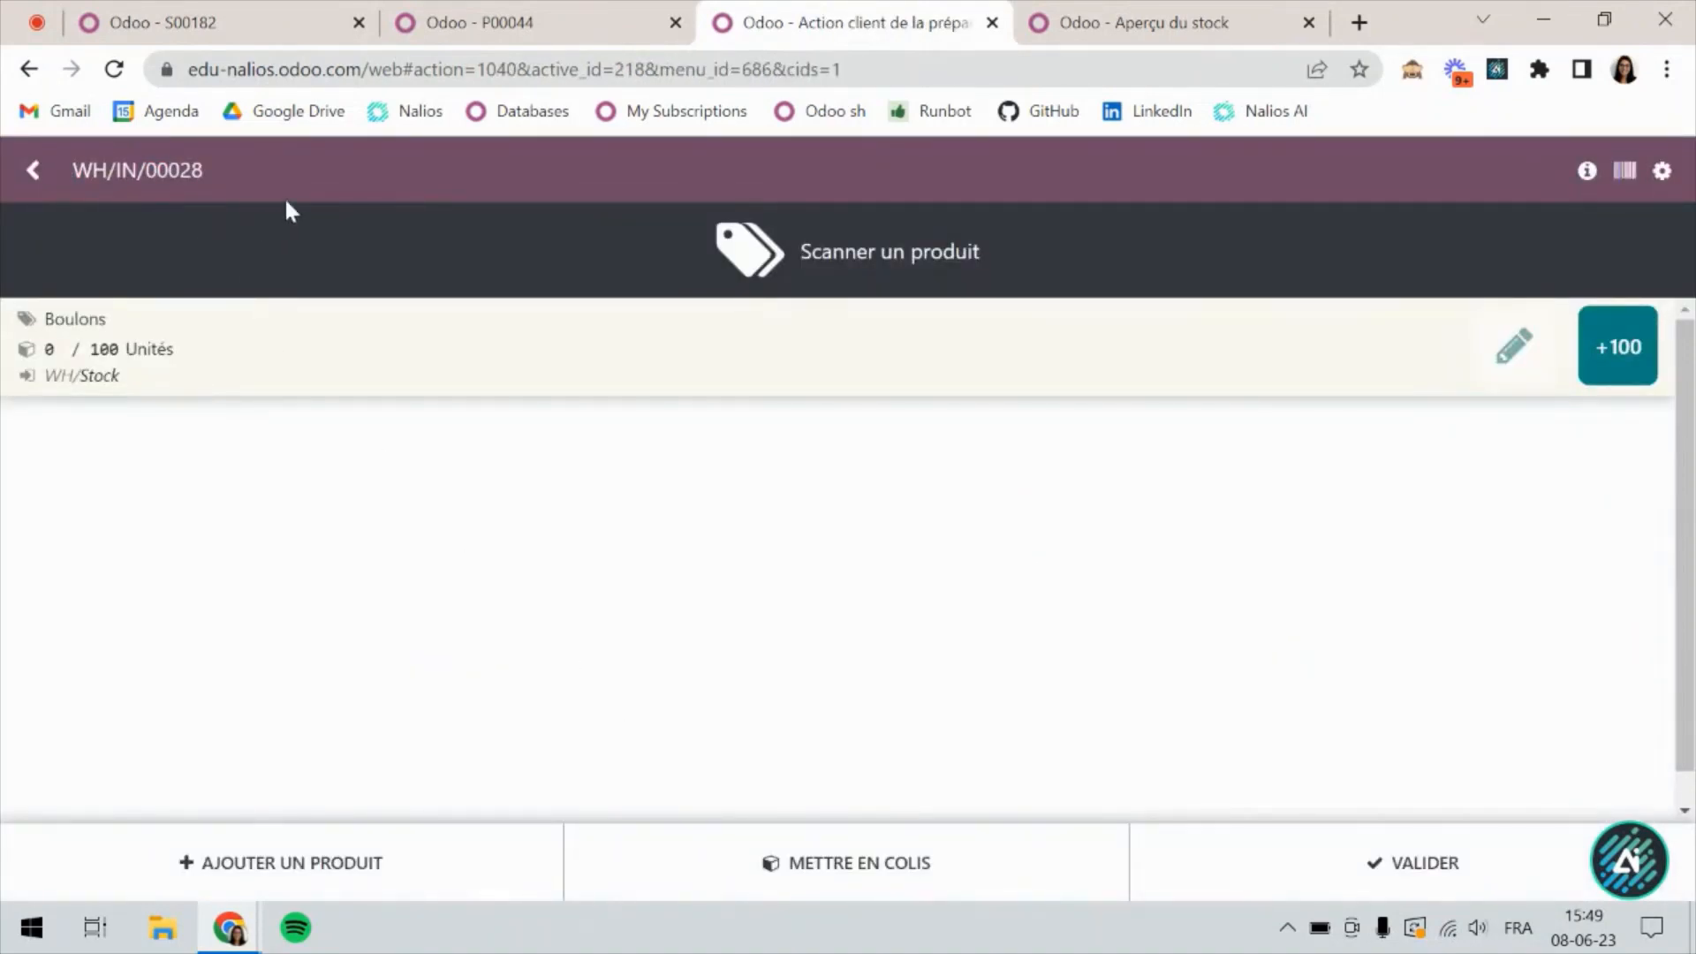
left_click(538, 14)
left_click(1483, 341)
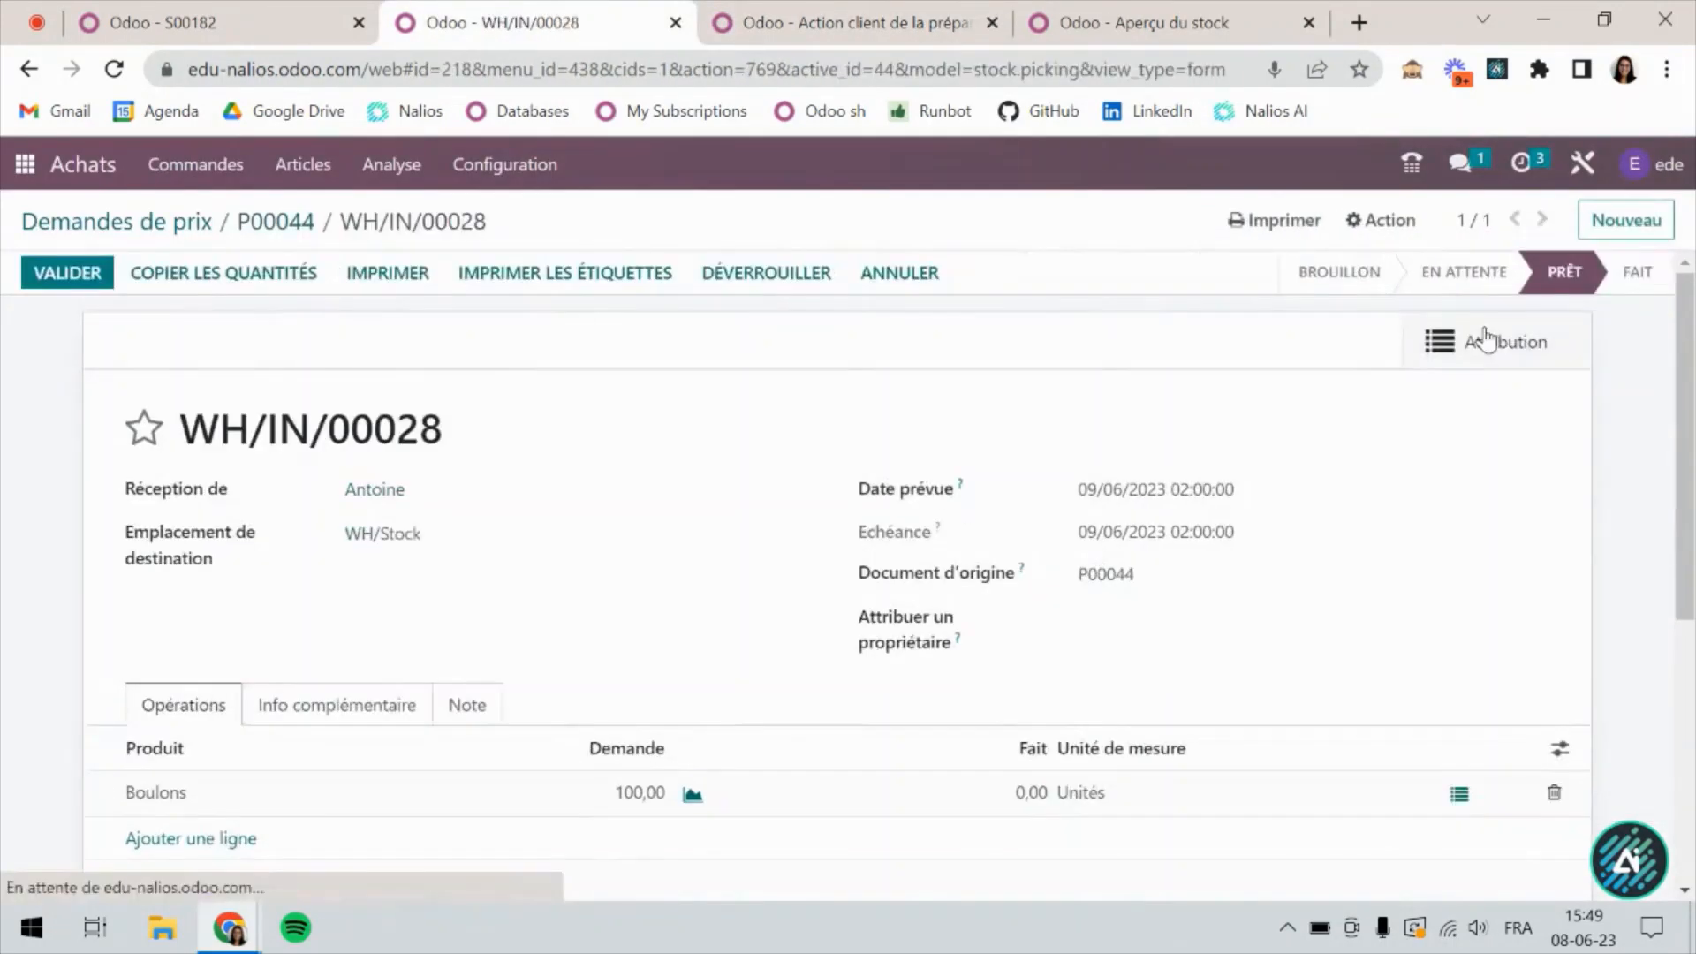
left_click(834, 20)
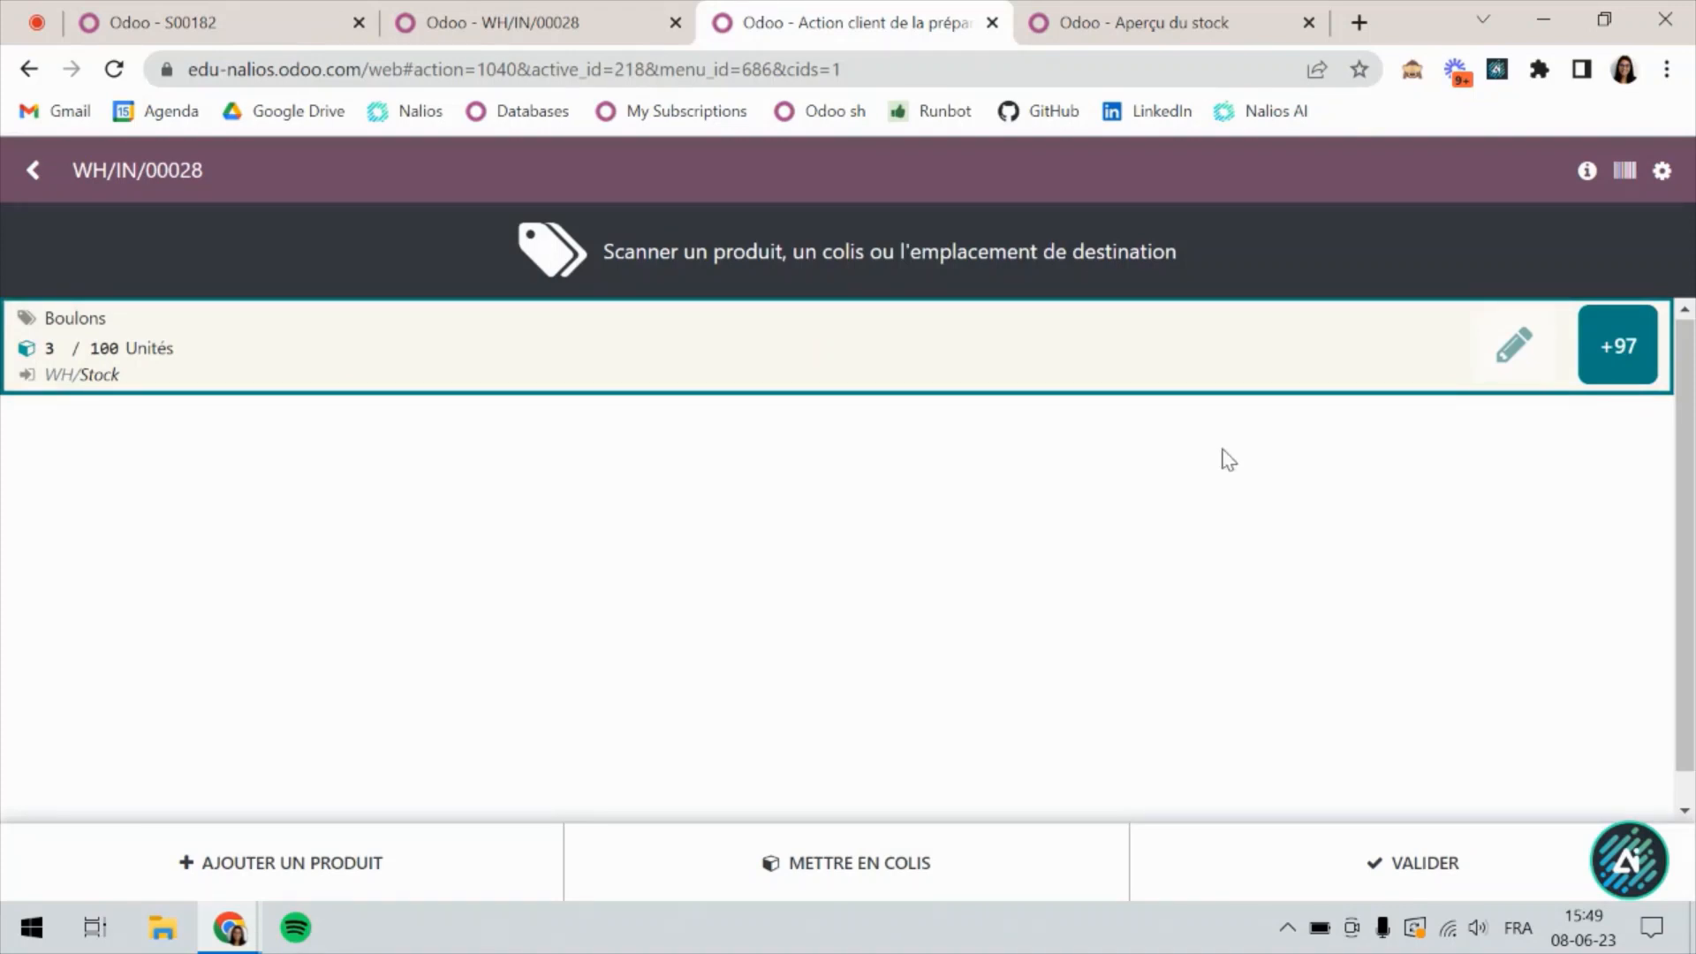
Set the received Boulons quantity to 98 units and validate the receipt without creating a backorder.
left_click(1618, 349)
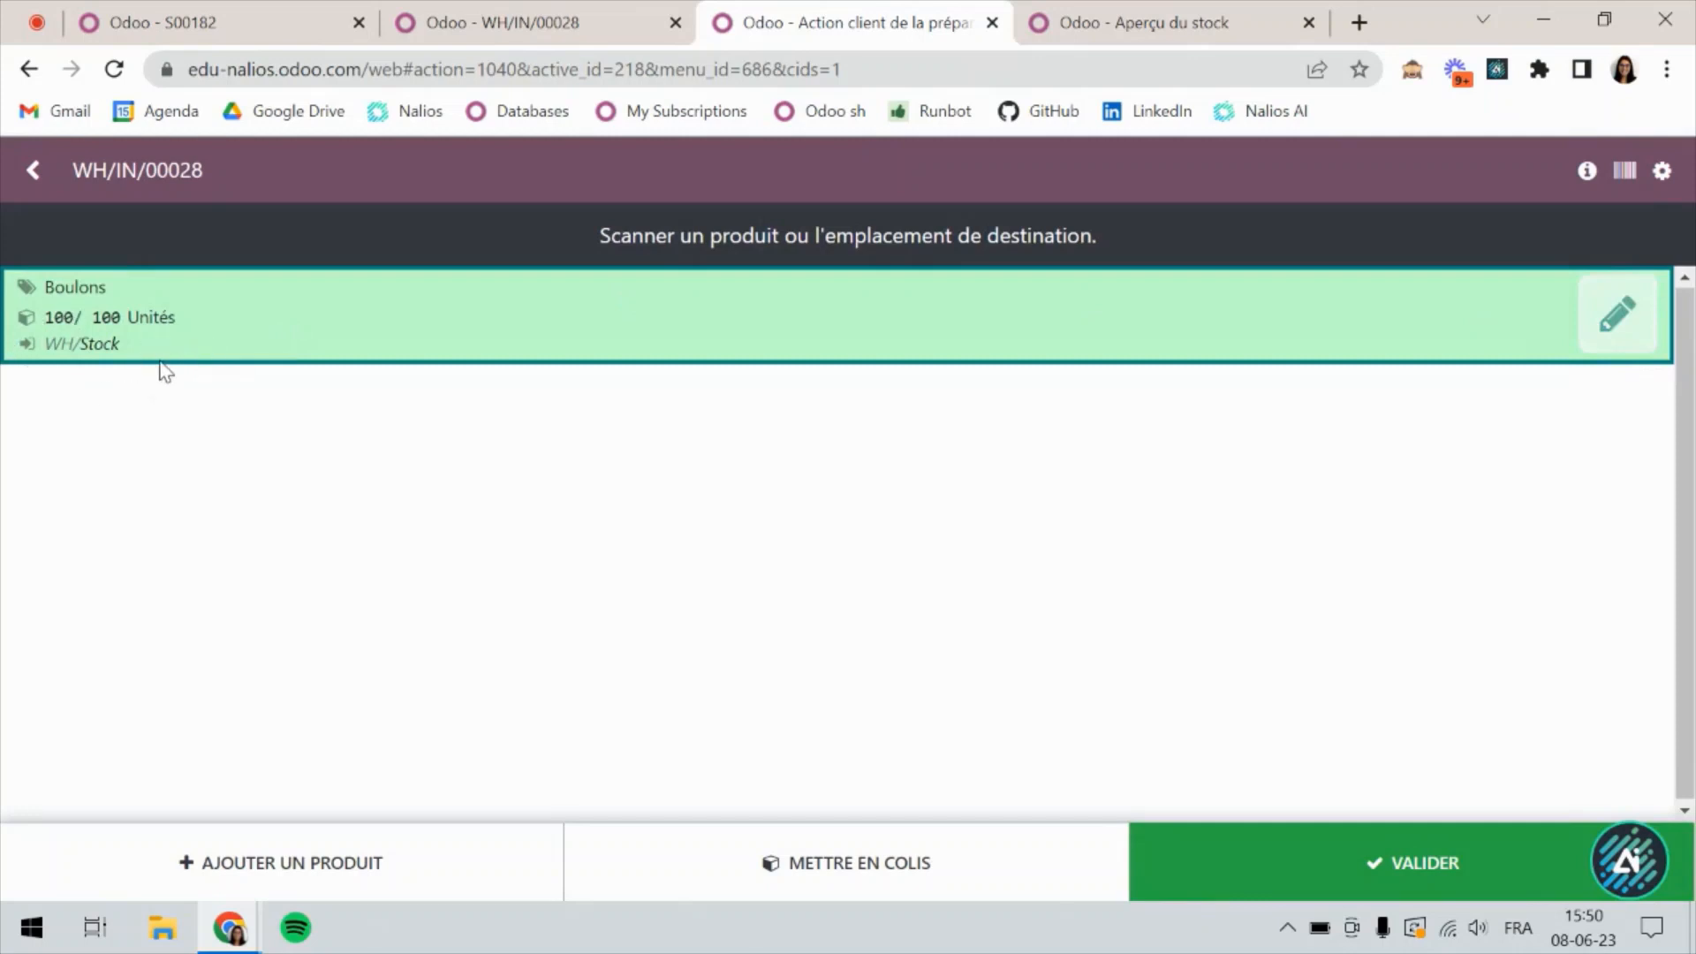
left_click(1601, 334)
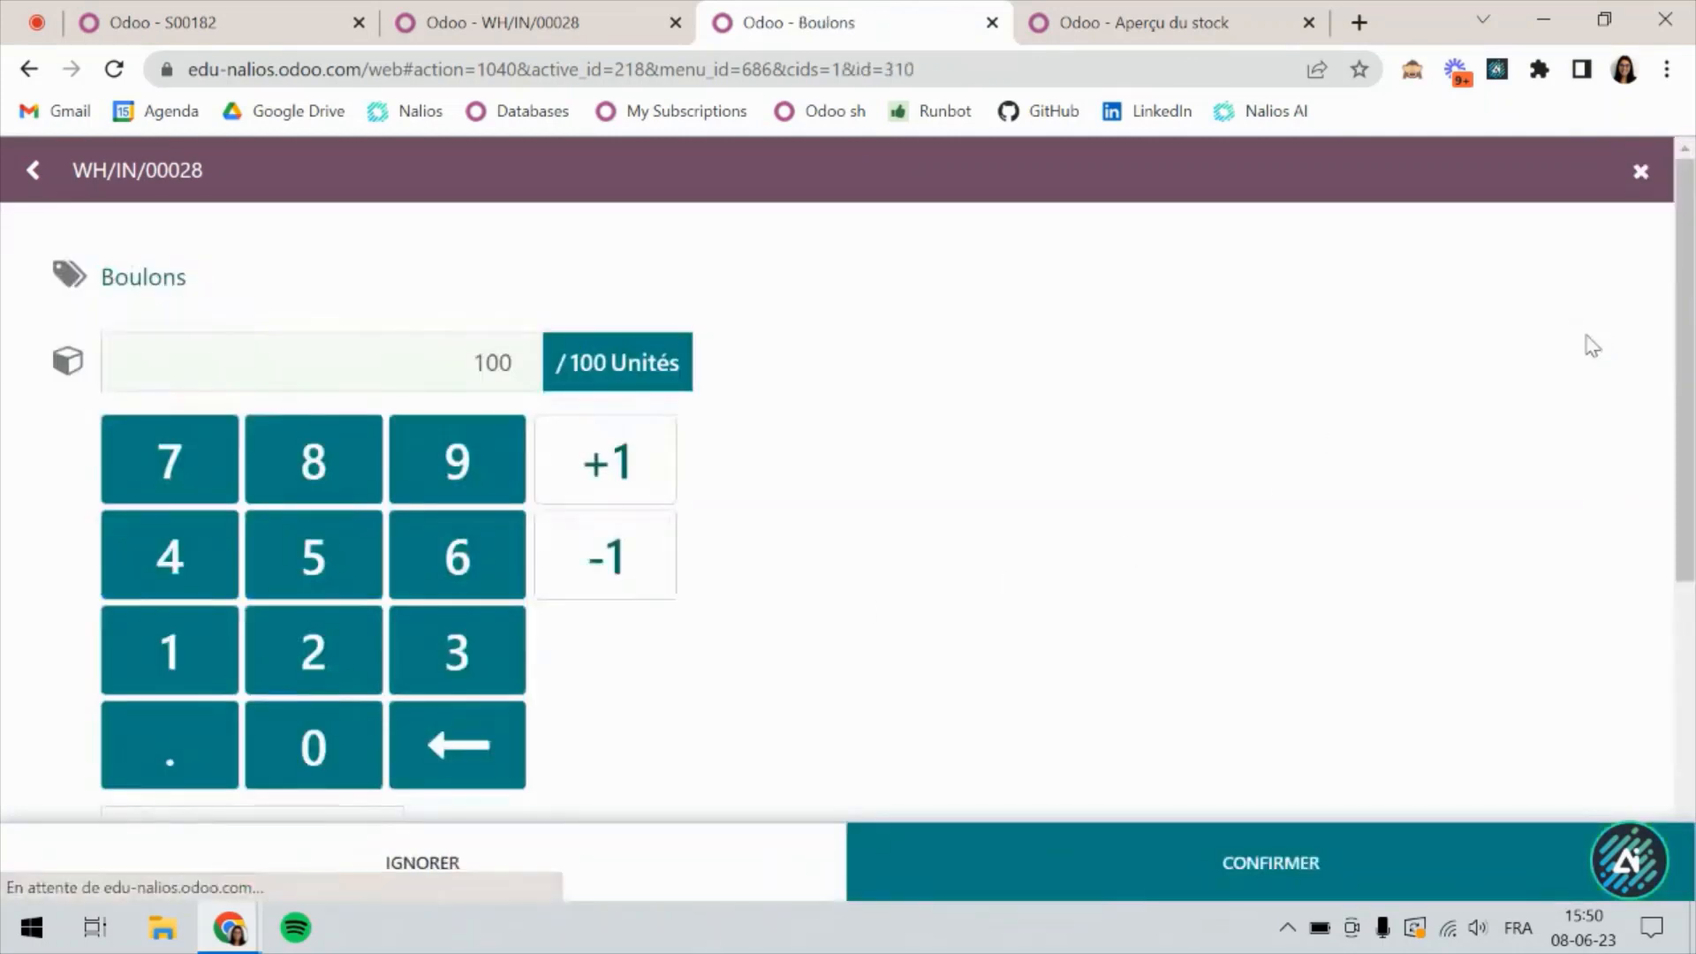
left_click(599, 540)
left_click(601, 540)
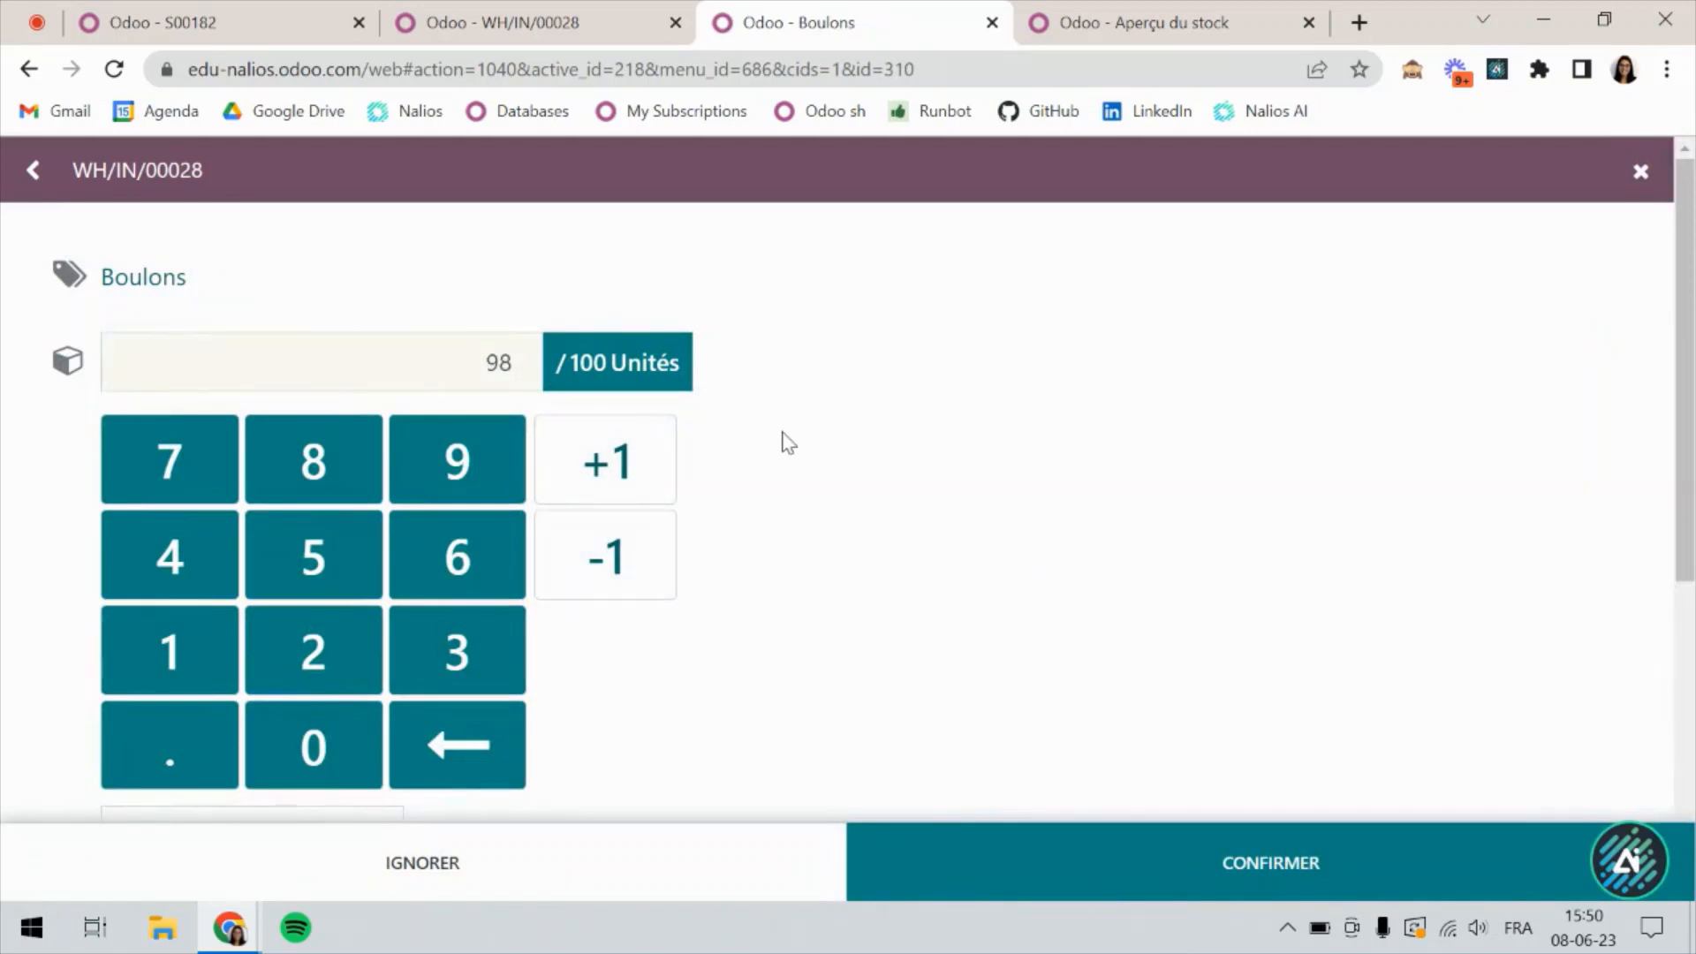
scroll(786, 442, "down", 5)
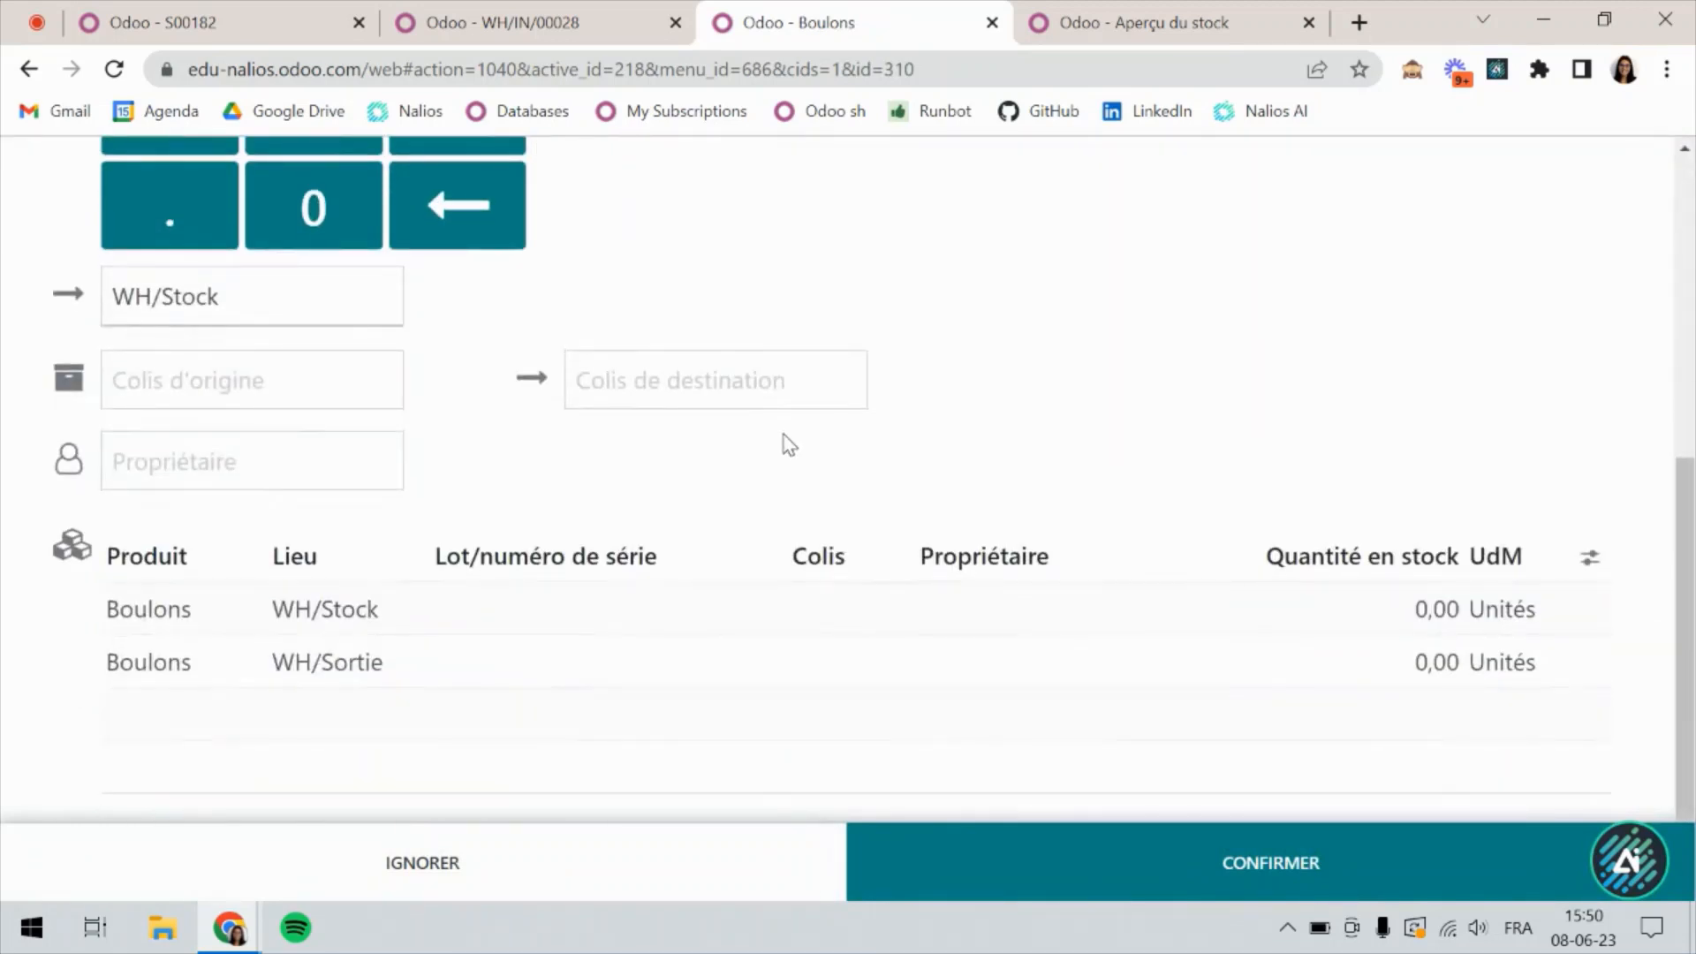
scroll(789, 444, "up", 5)
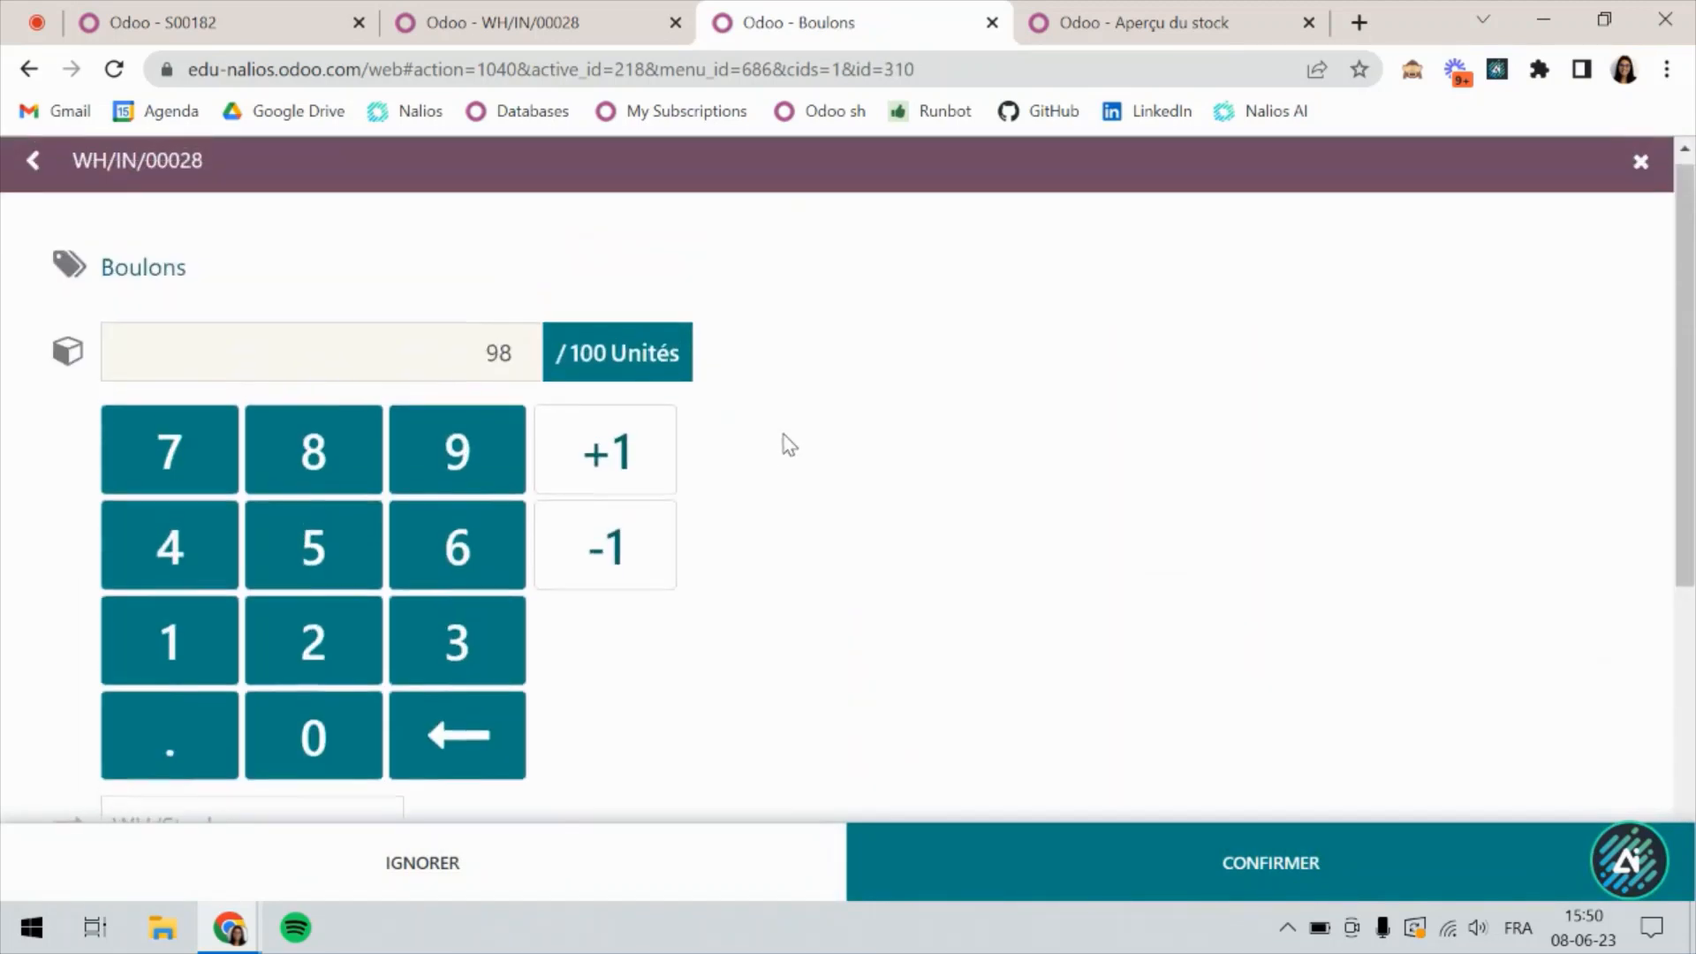
left_click(954, 866)
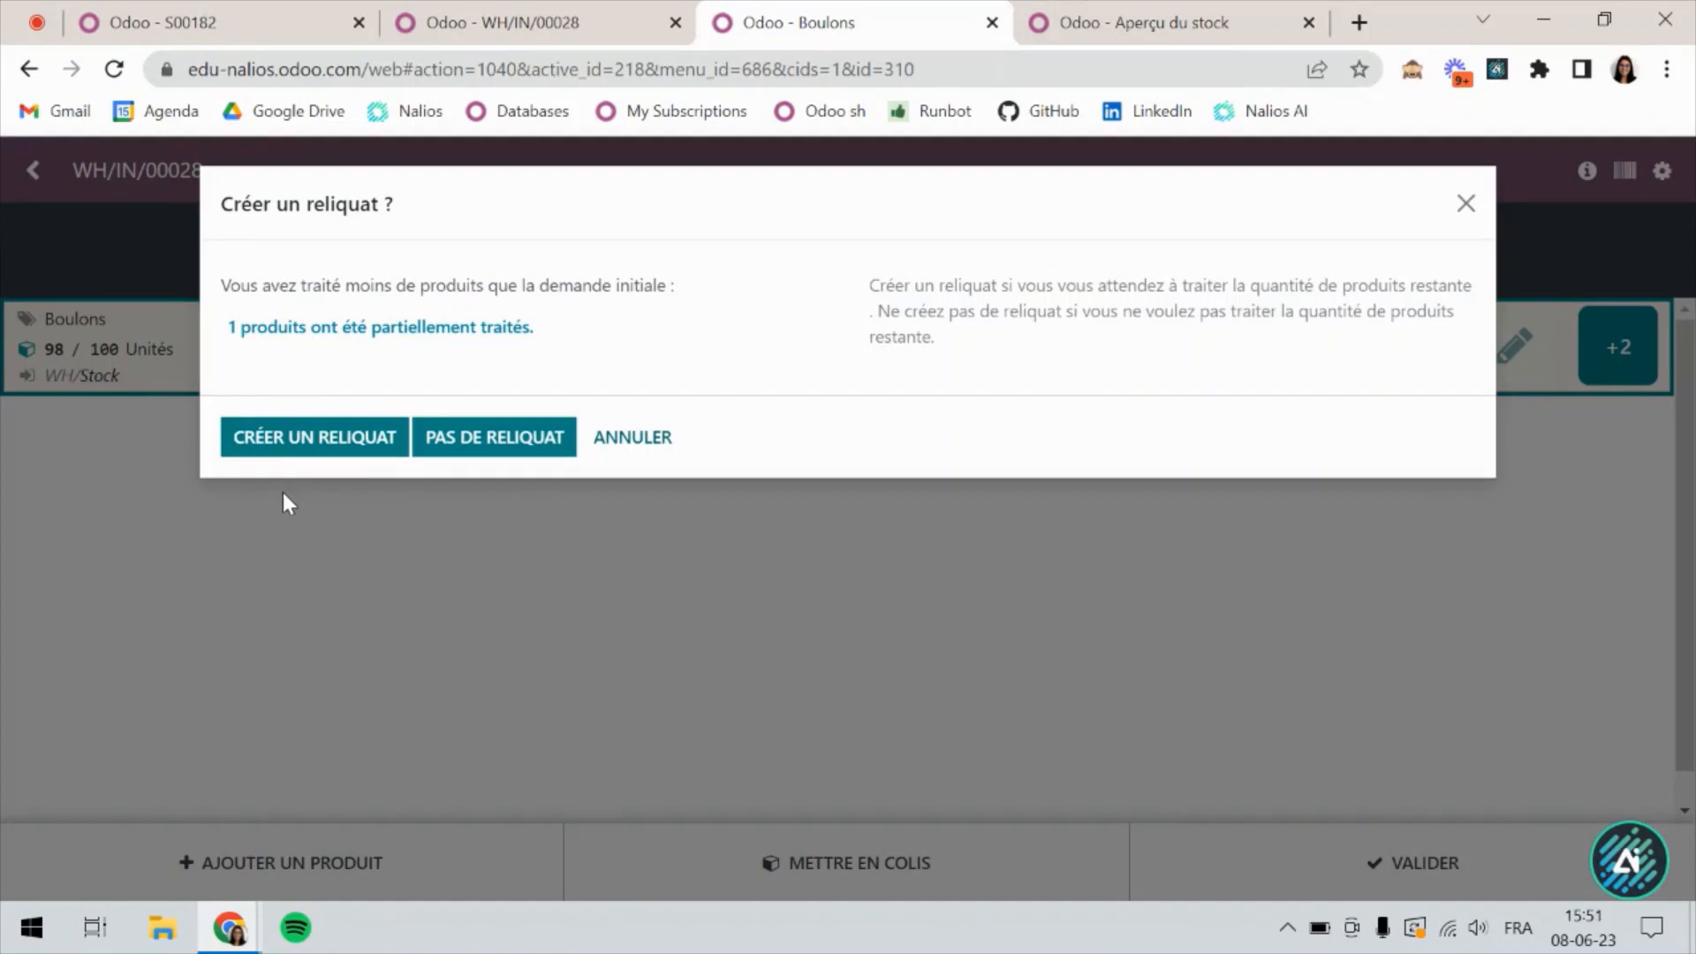
left_click(499, 438)
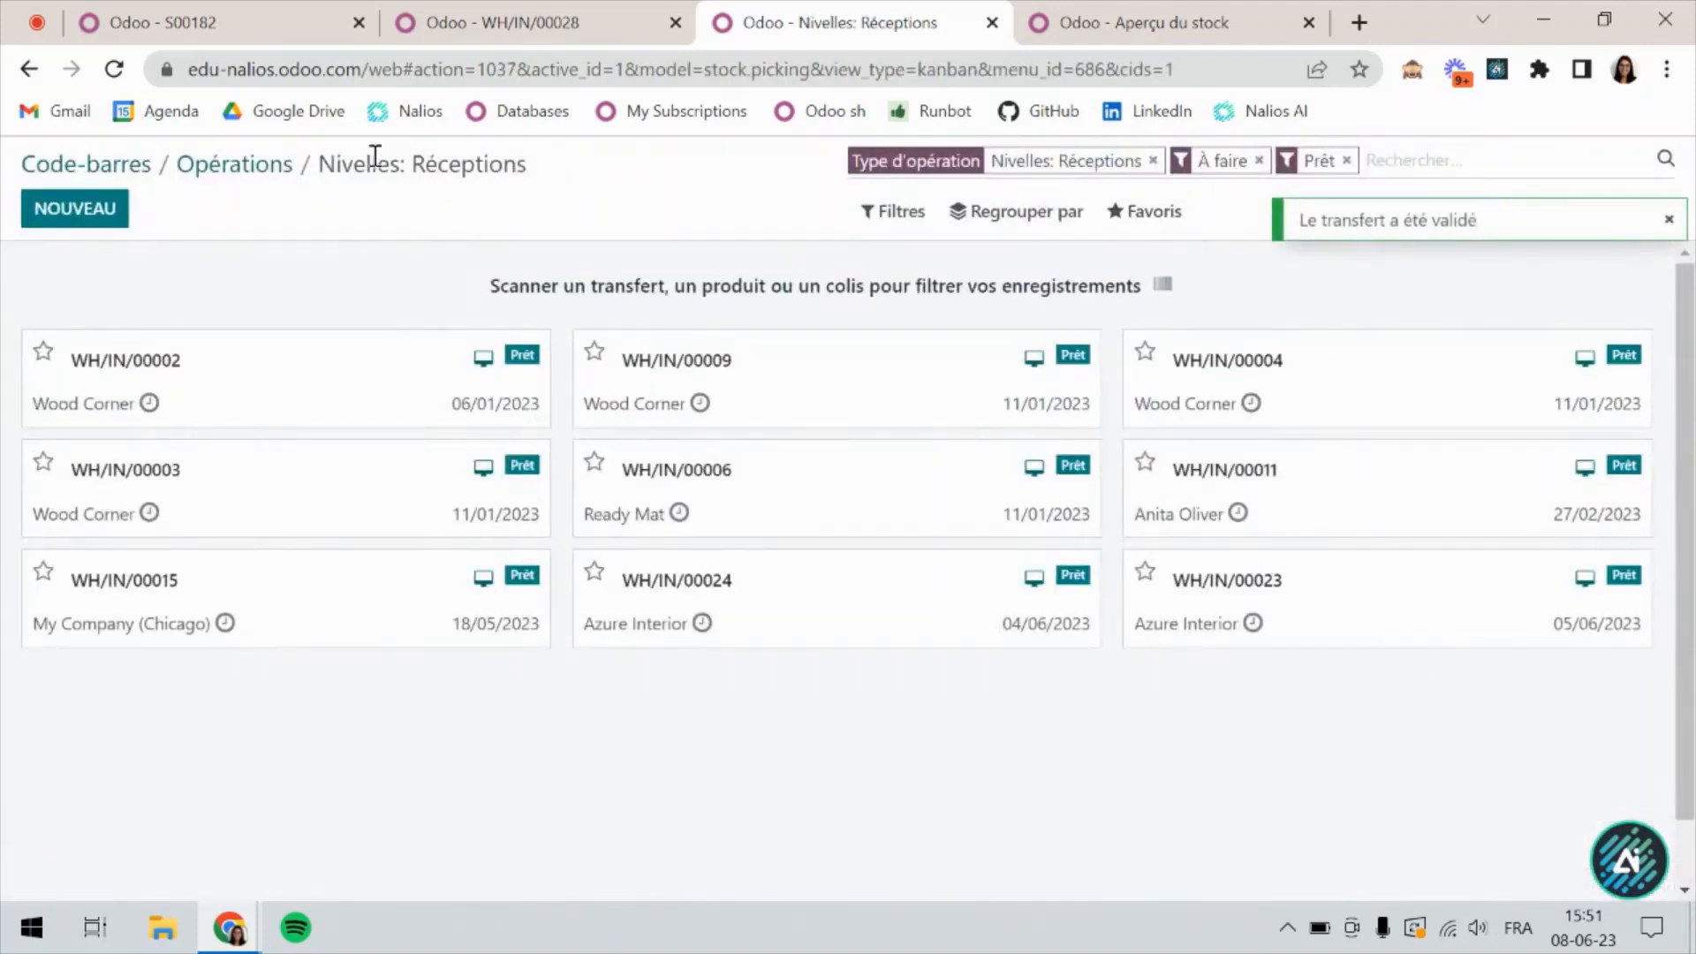
Open picking WH/PICK/00053 for Deco Addict from the Nivelles Préparer operations.
left_click(264, 175)
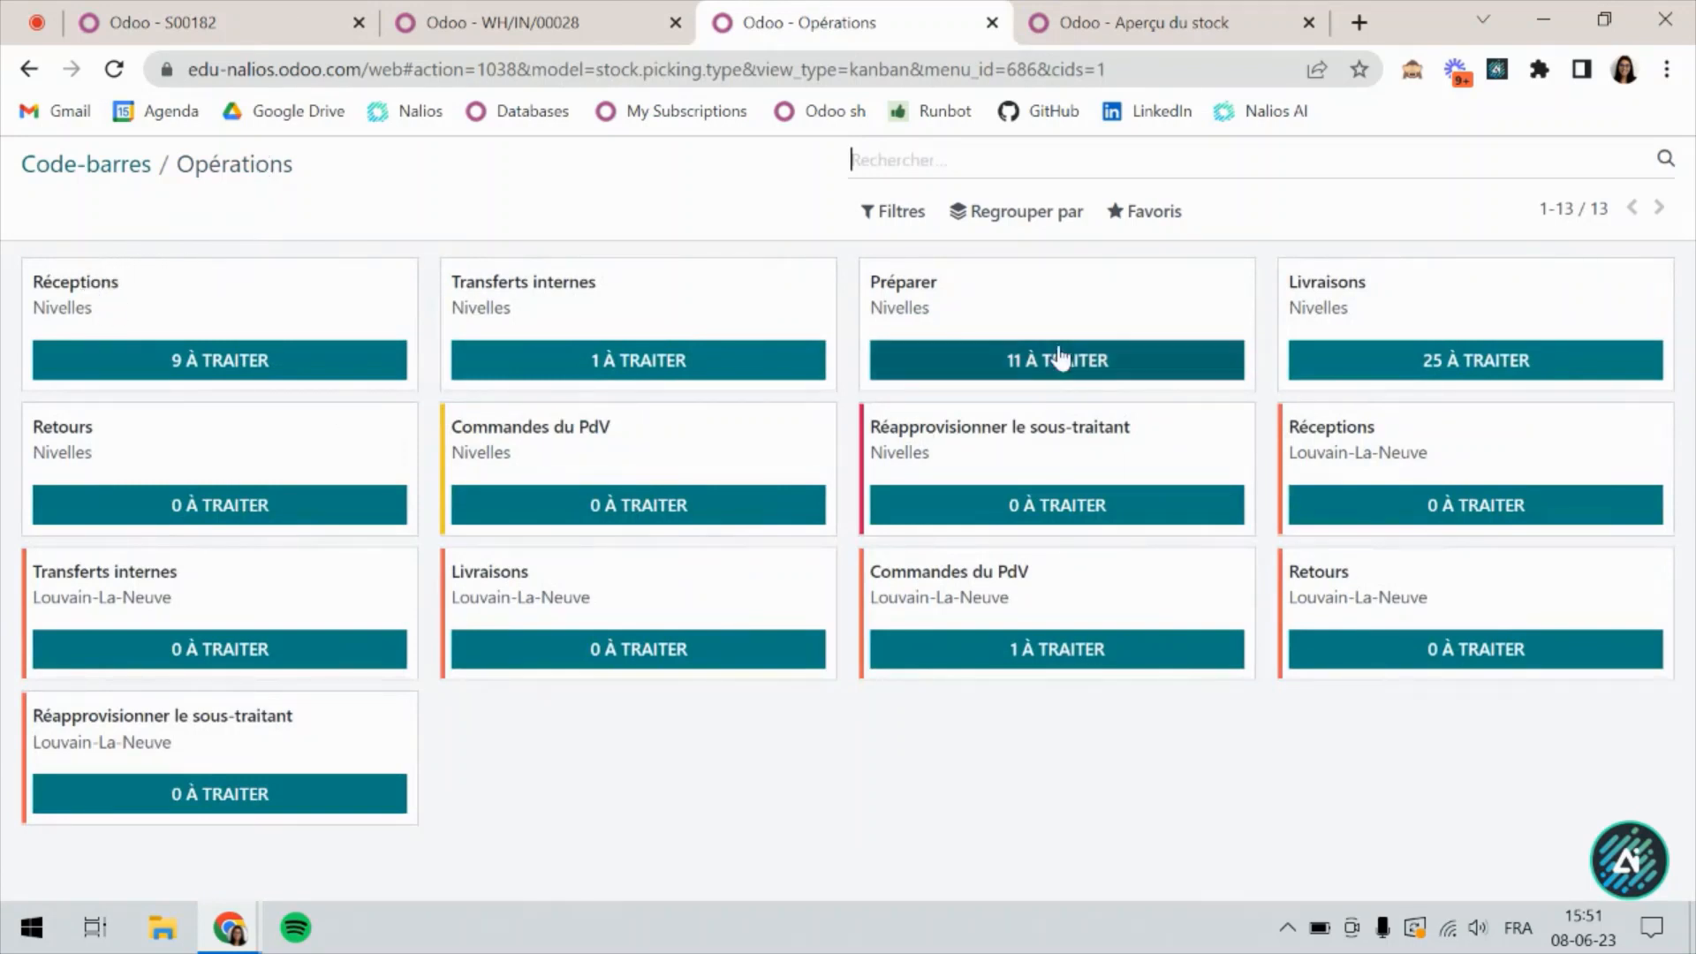
left_click(889, 362)
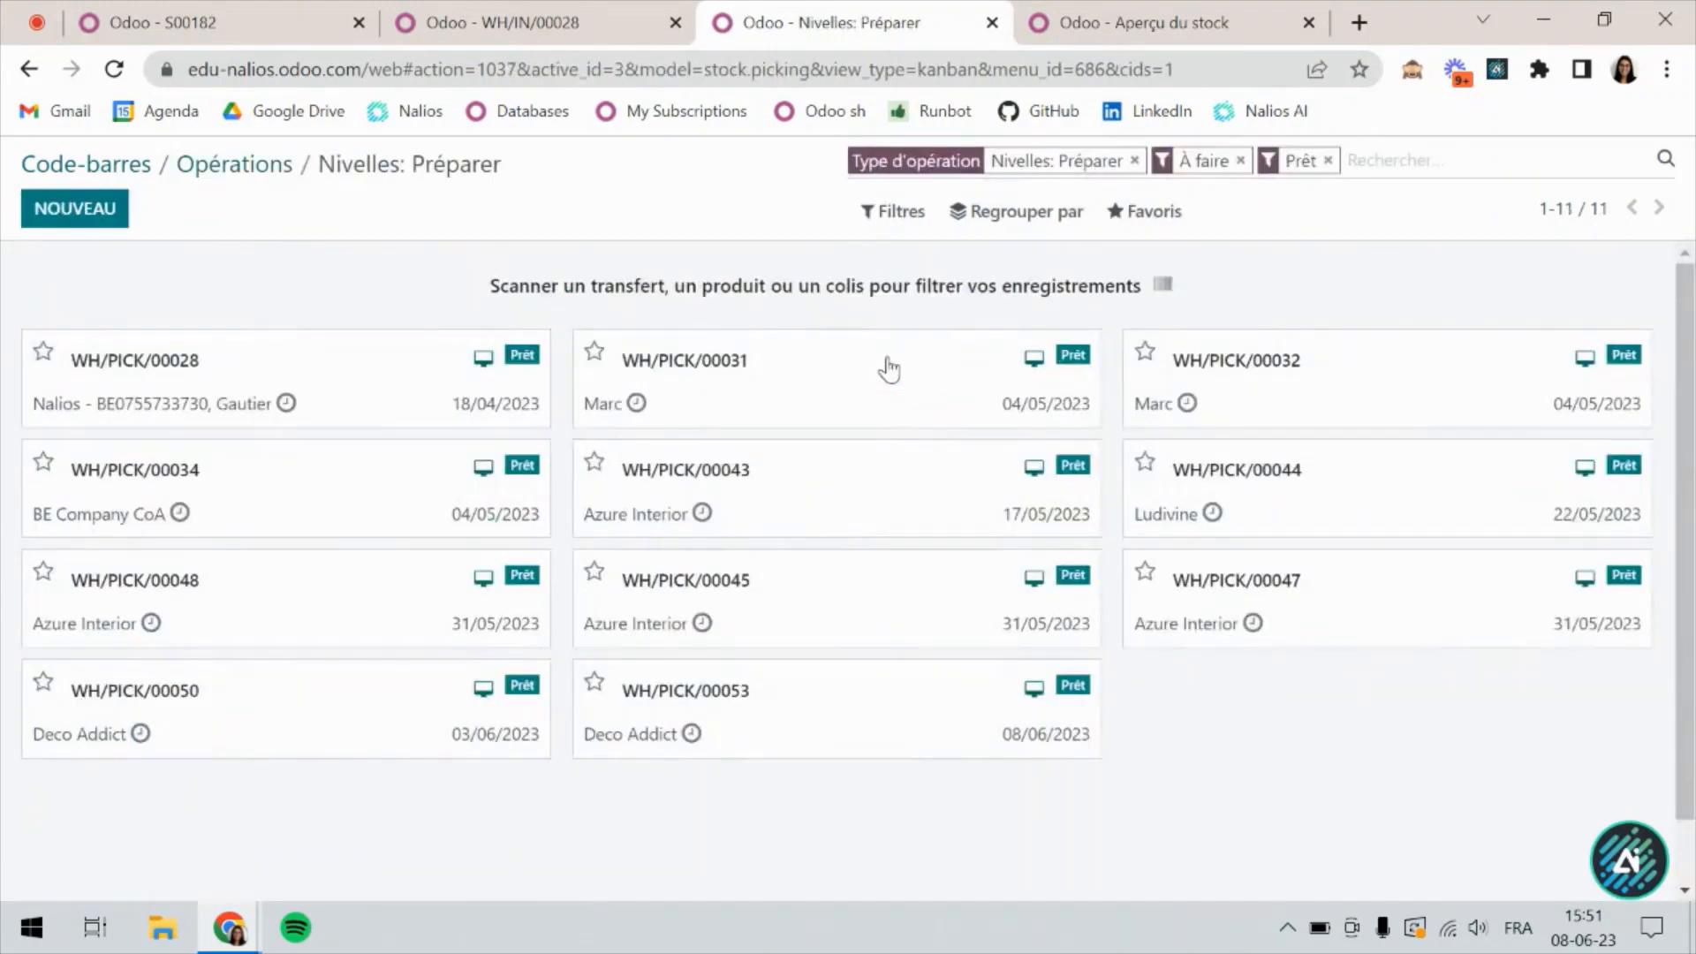
left_click(889, 714)
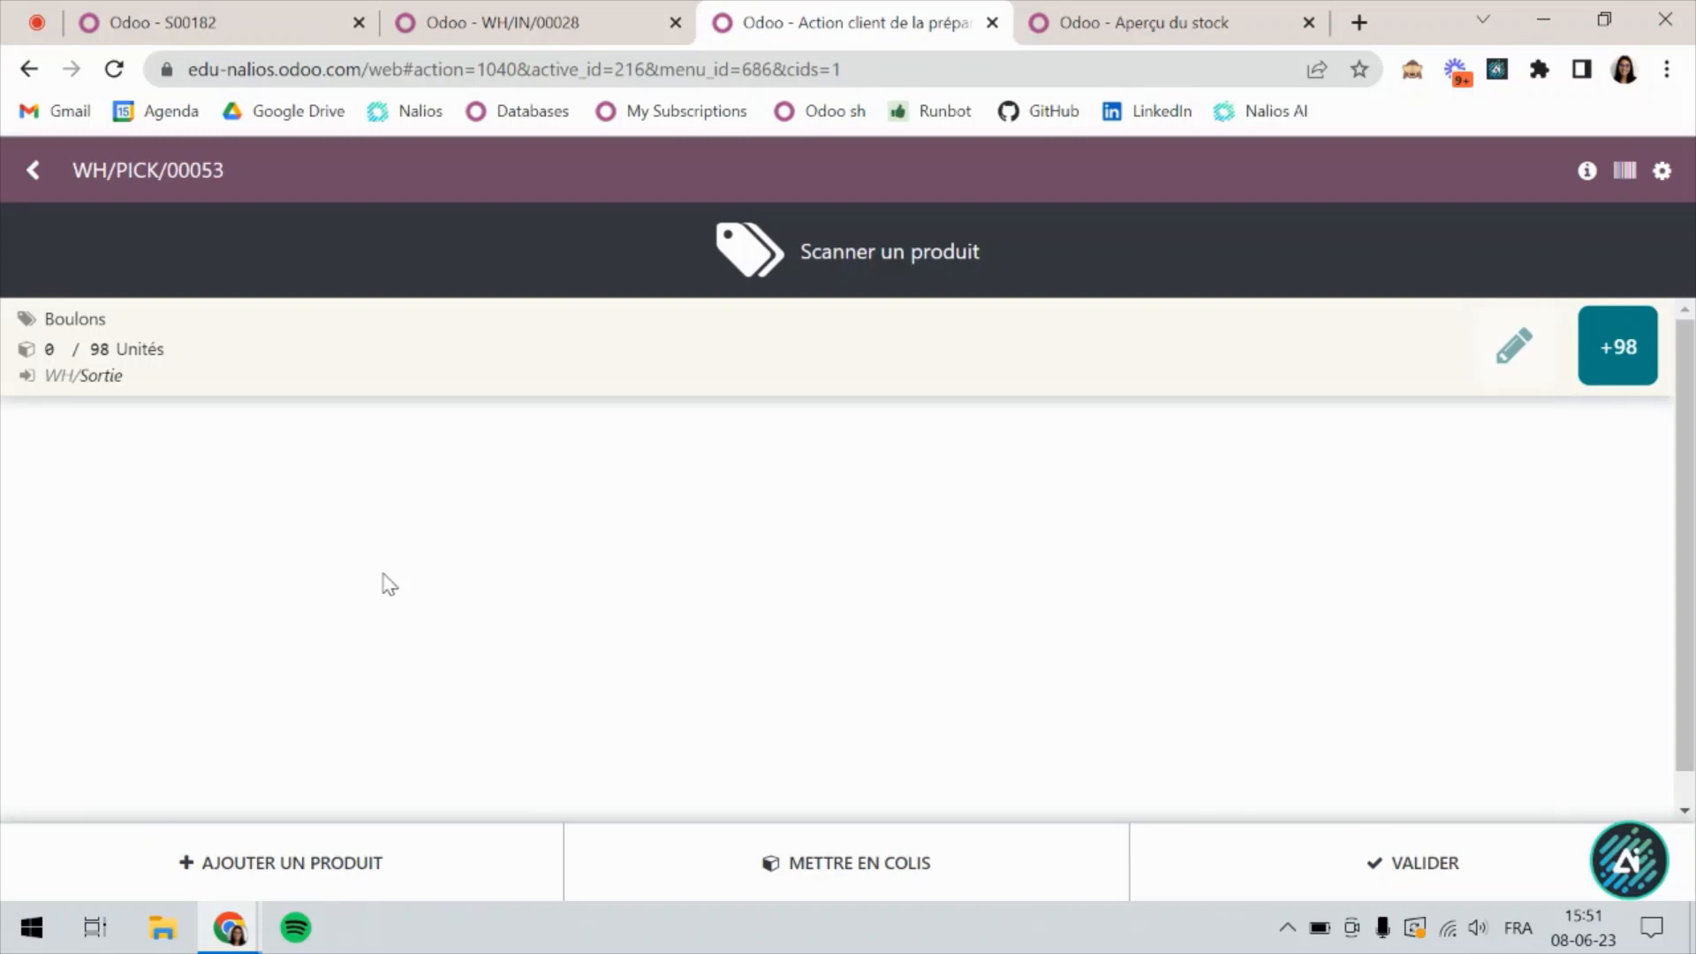
Reload the purchase order's receipt WH/IN/00028 and examine its status and the demanded and done quantities of Boulons.
left_click(528, 16)
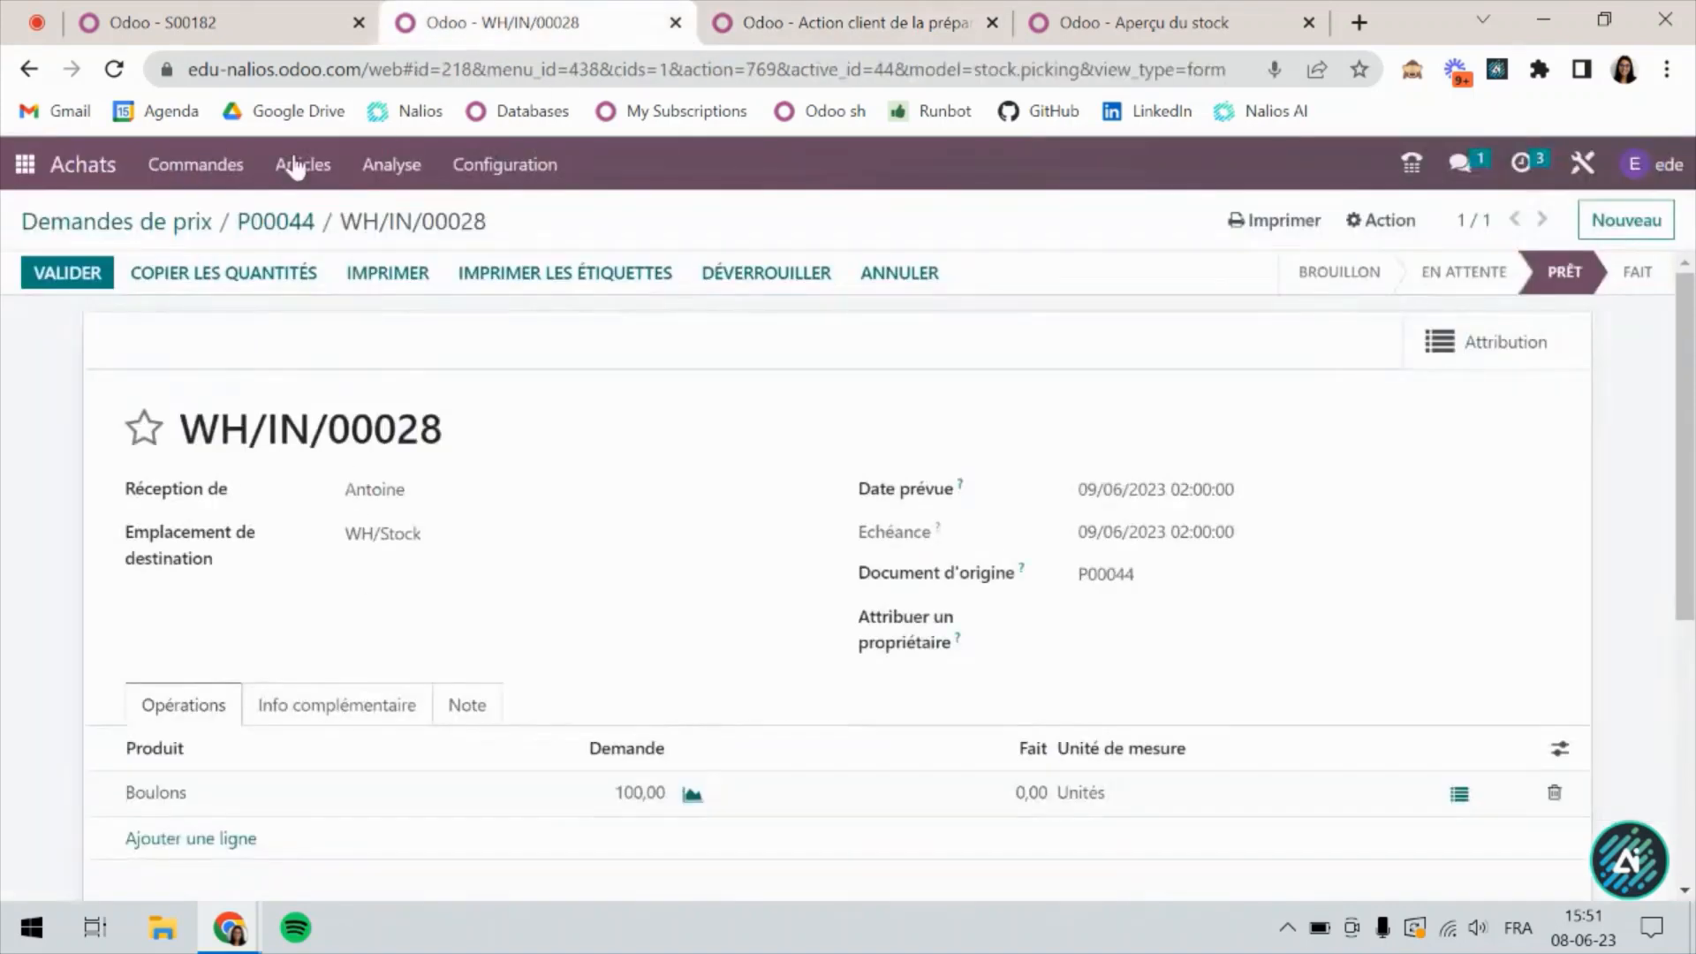
left_click(276, 224)
left_click(1501, 340)
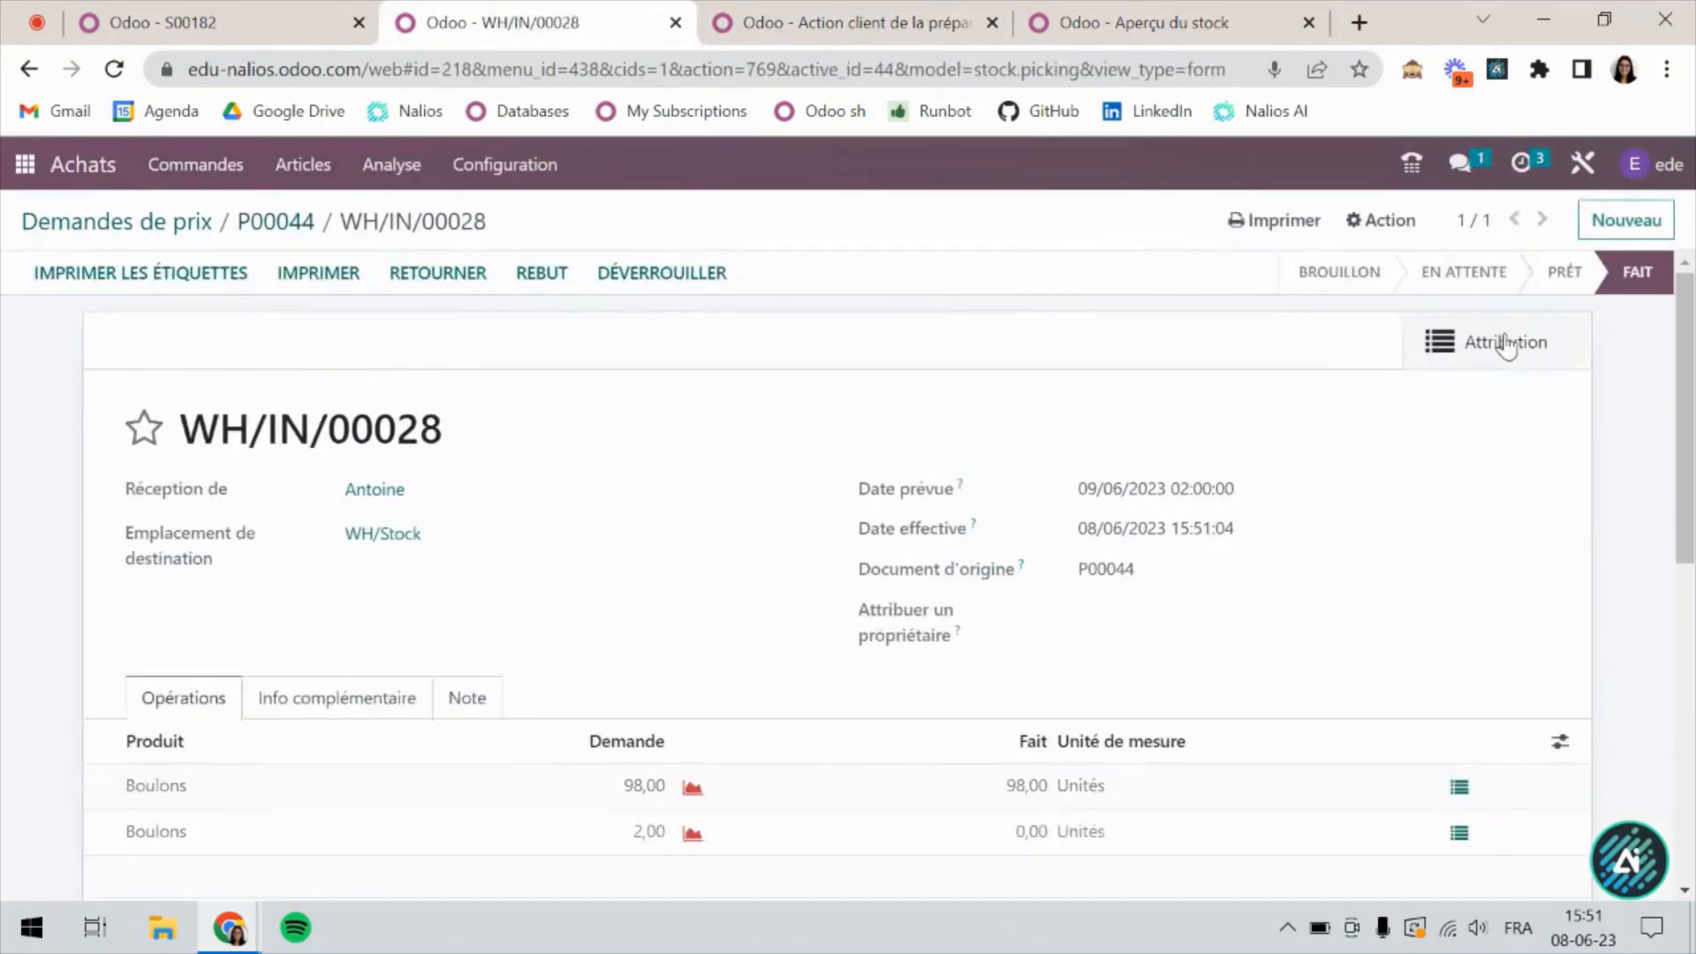
scroll(1325, 508, "down", 3)
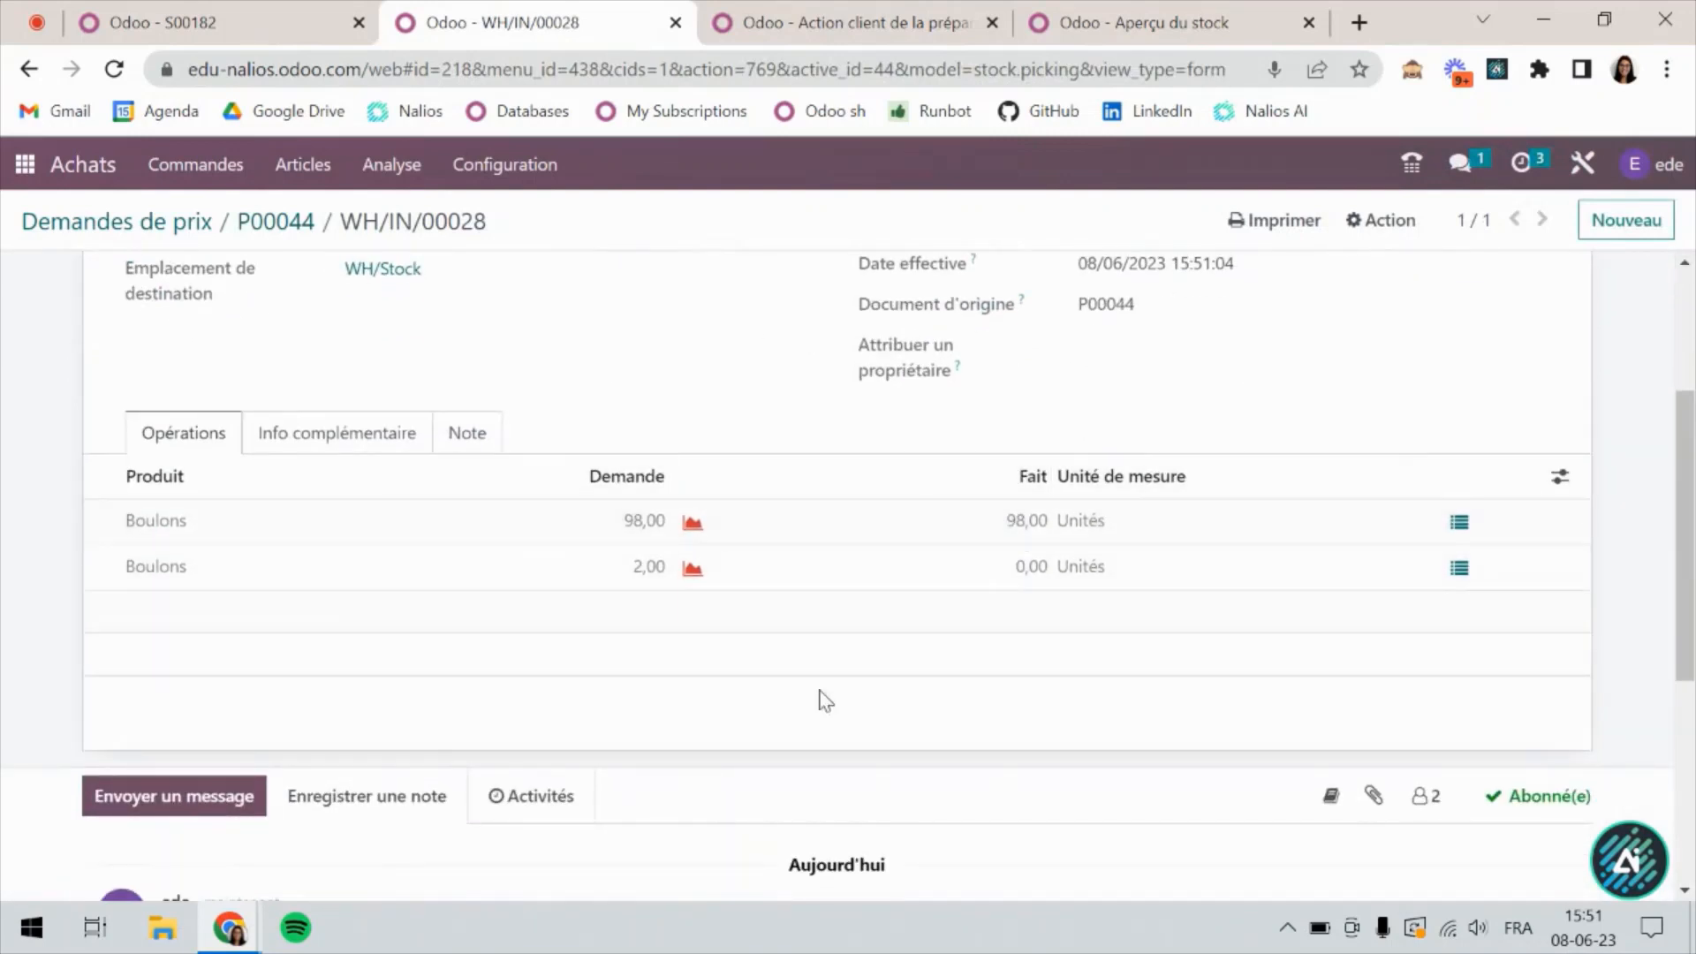
scroll(958, 689, "up", 2)
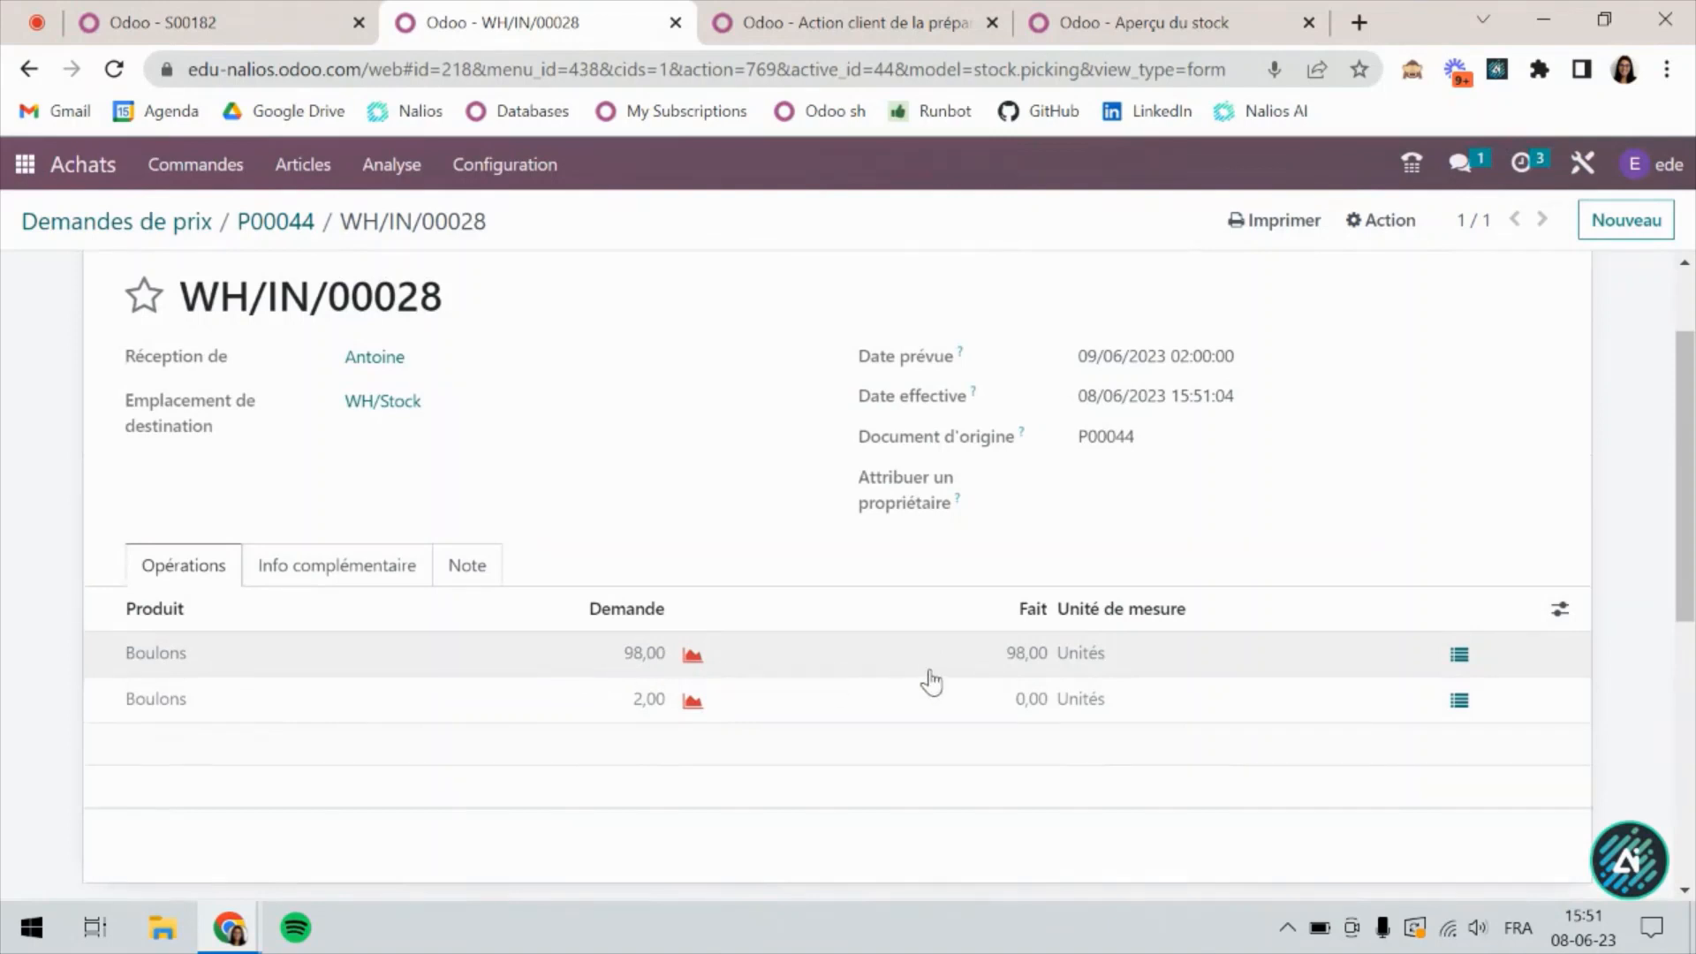
scroll(926, 681, "up", 2)
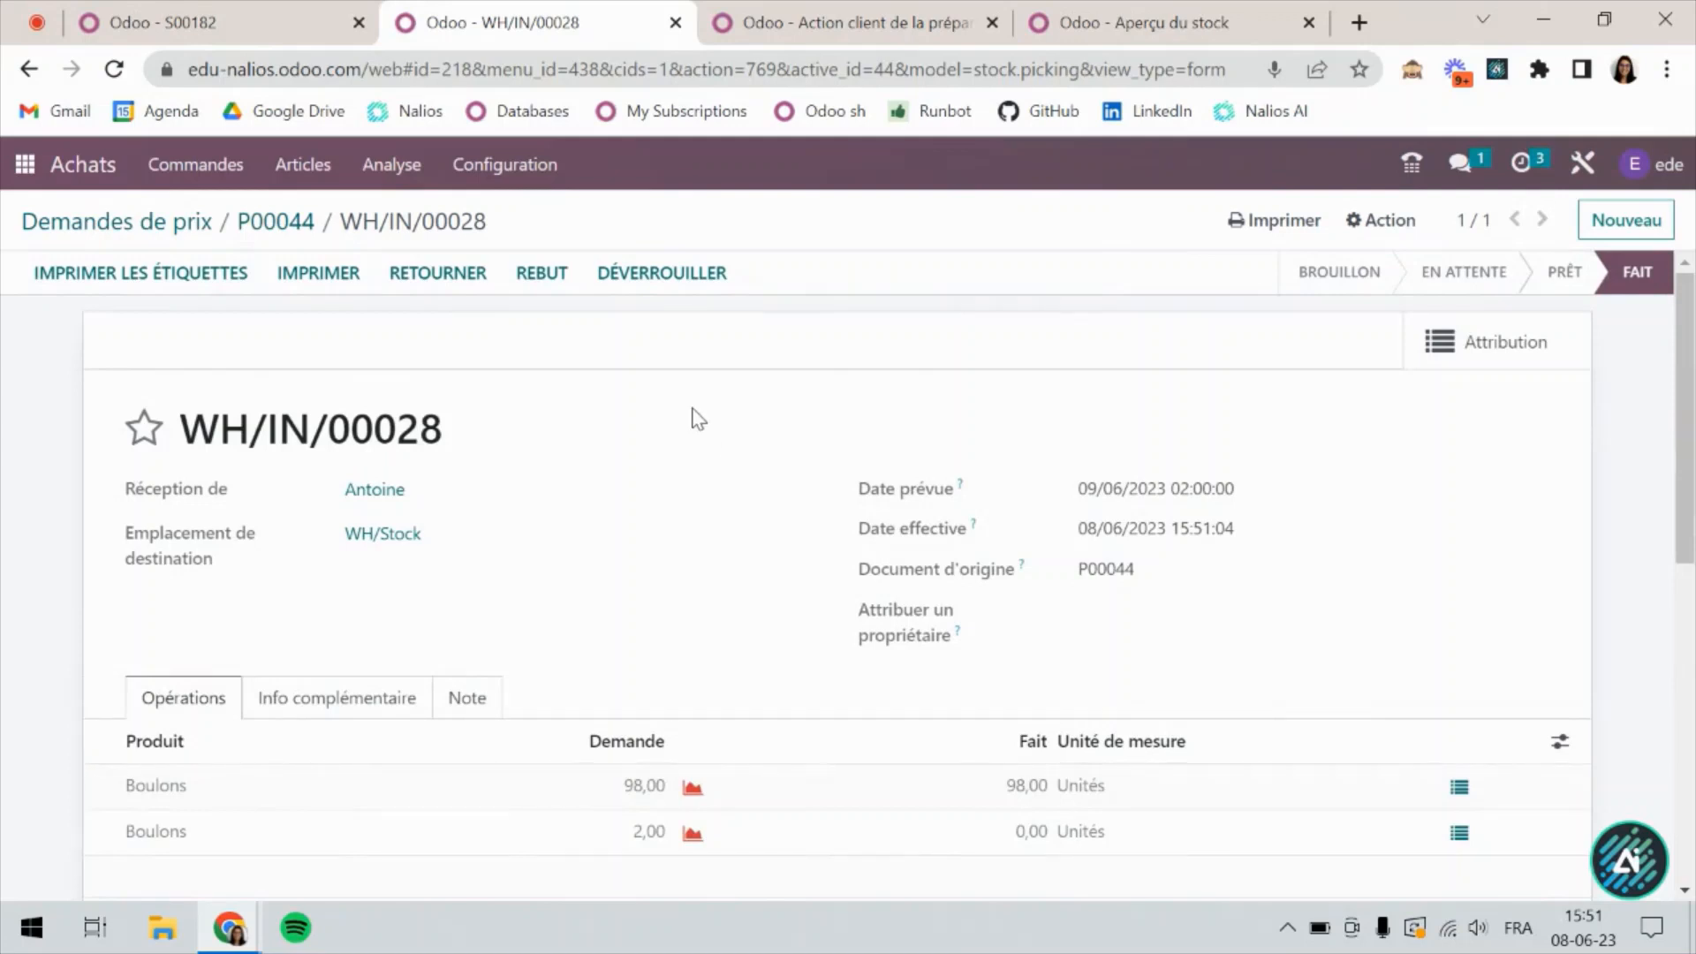
left_click(50, 19)
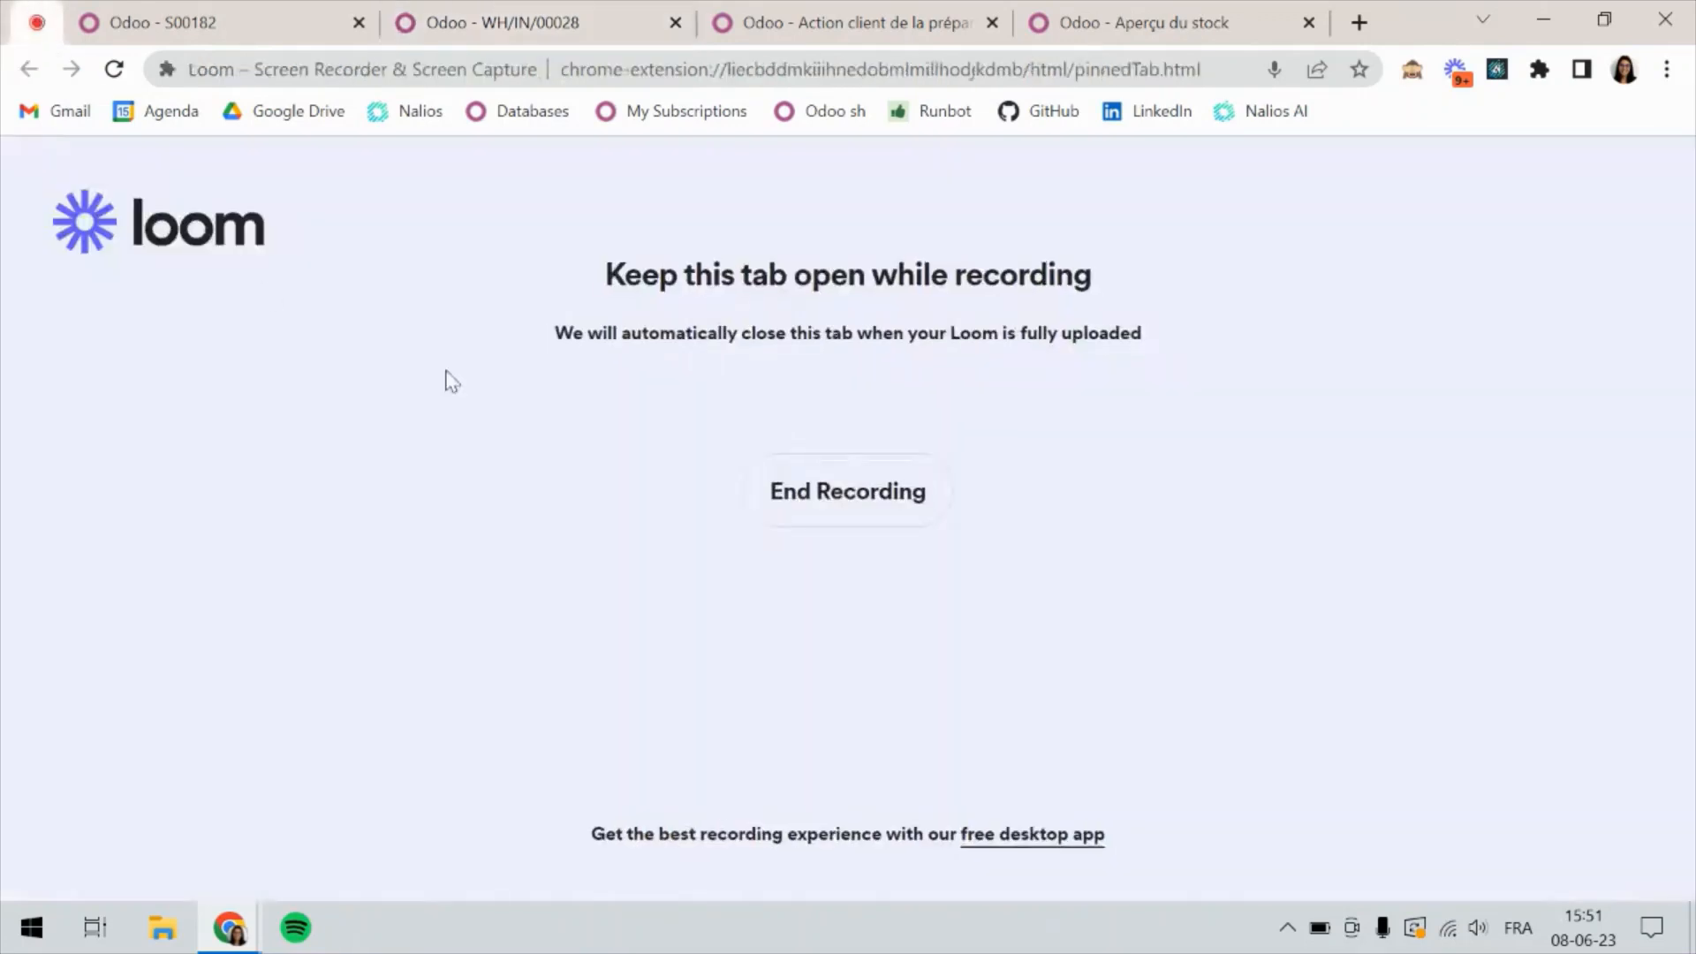
left_click(861, 496)
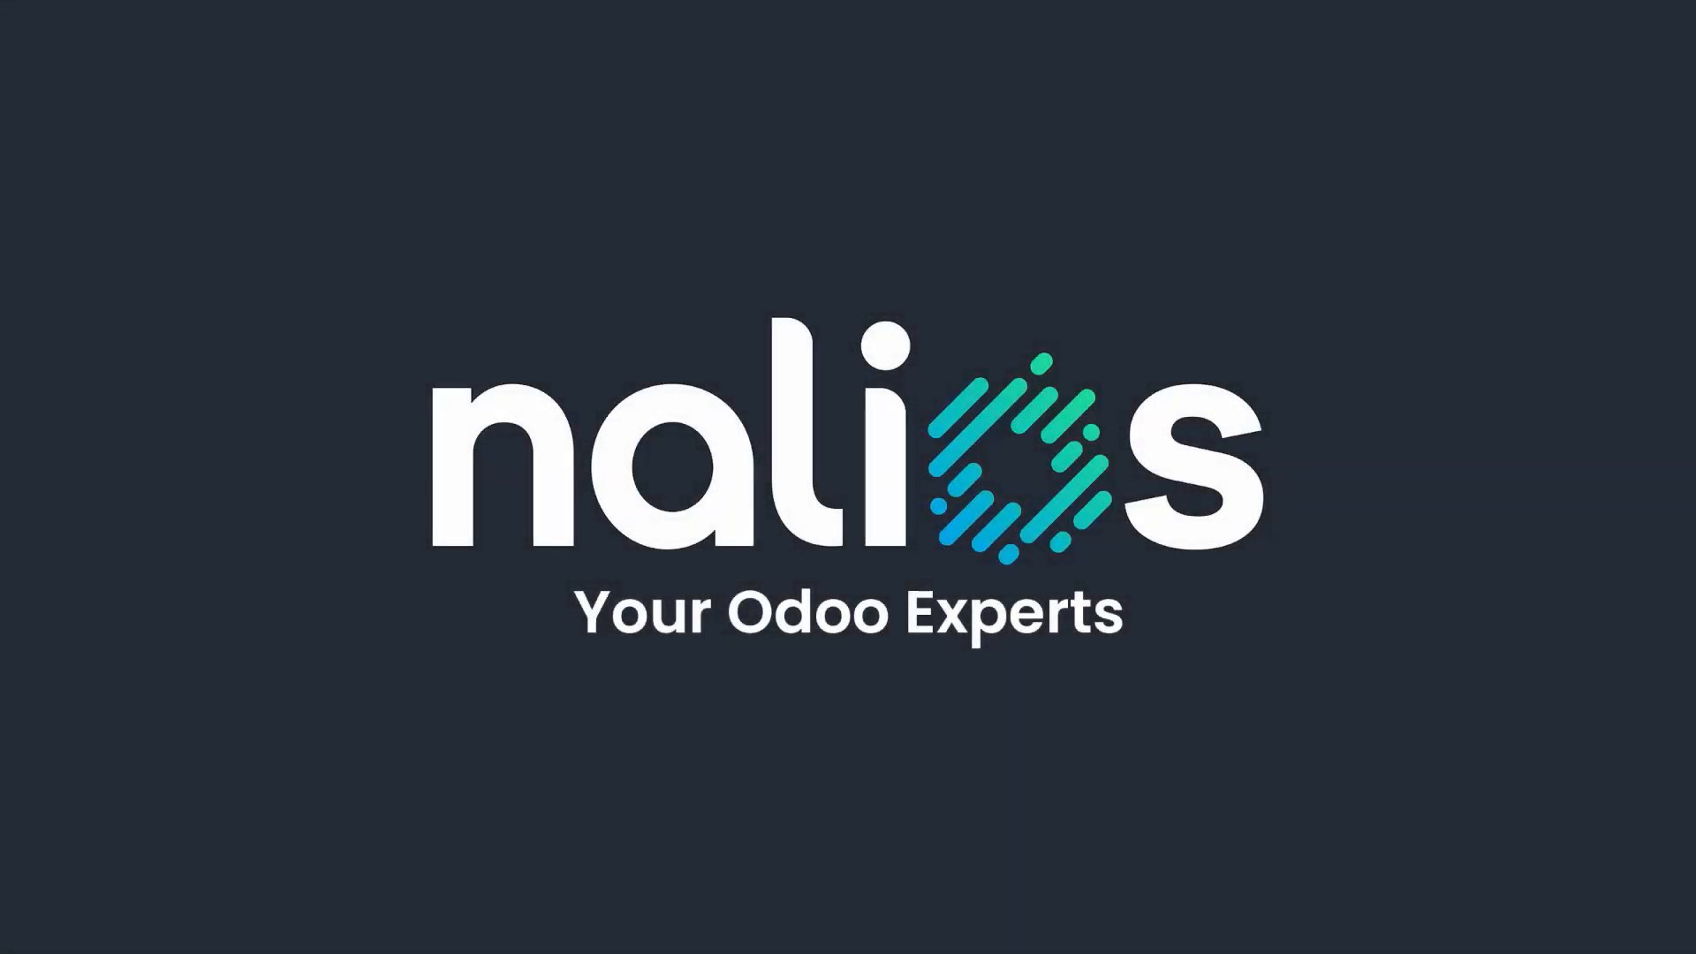